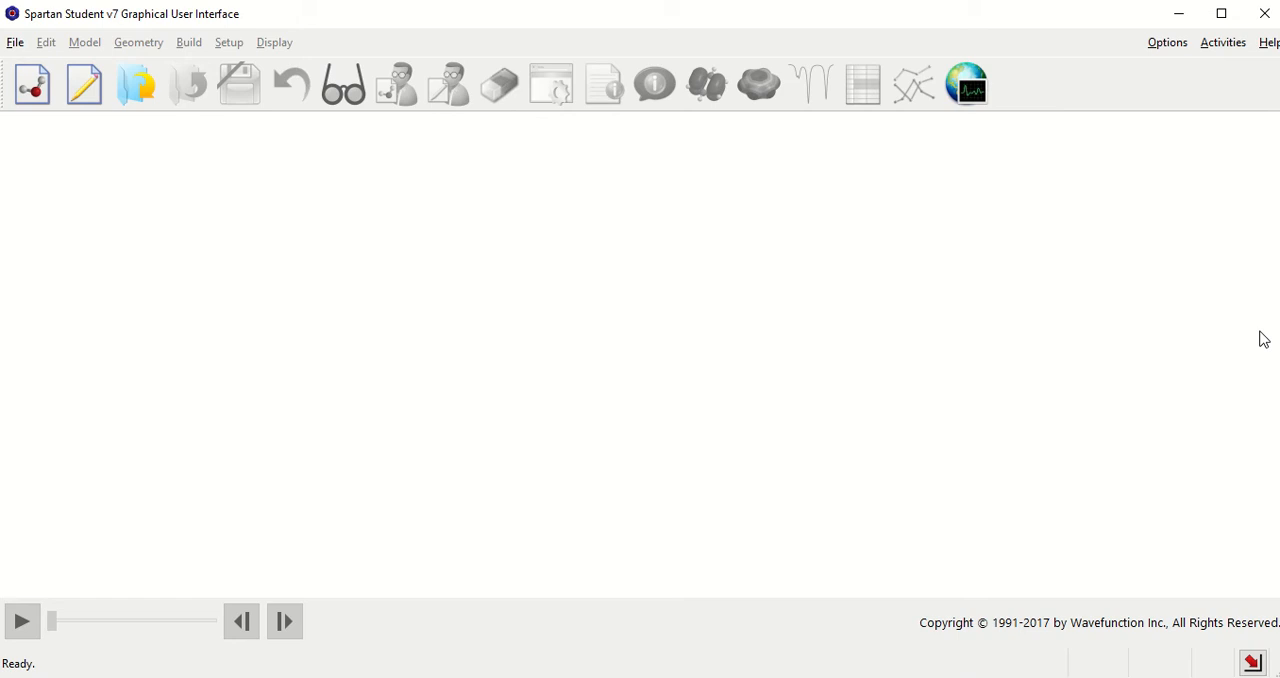
Step: Start a new build and place an inorganic sulfur atom with five-coordinate trigonal bipyramidal geometry in the workspace
left_click(15, 43)
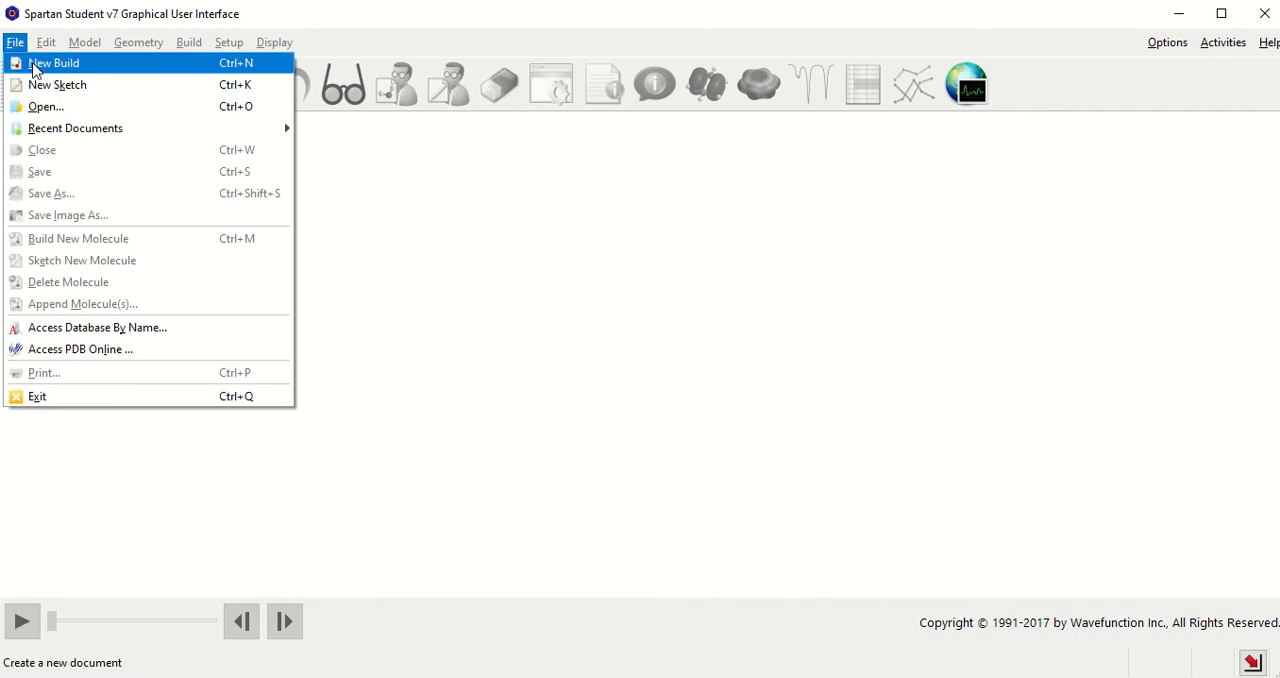
left_click(35, 64)
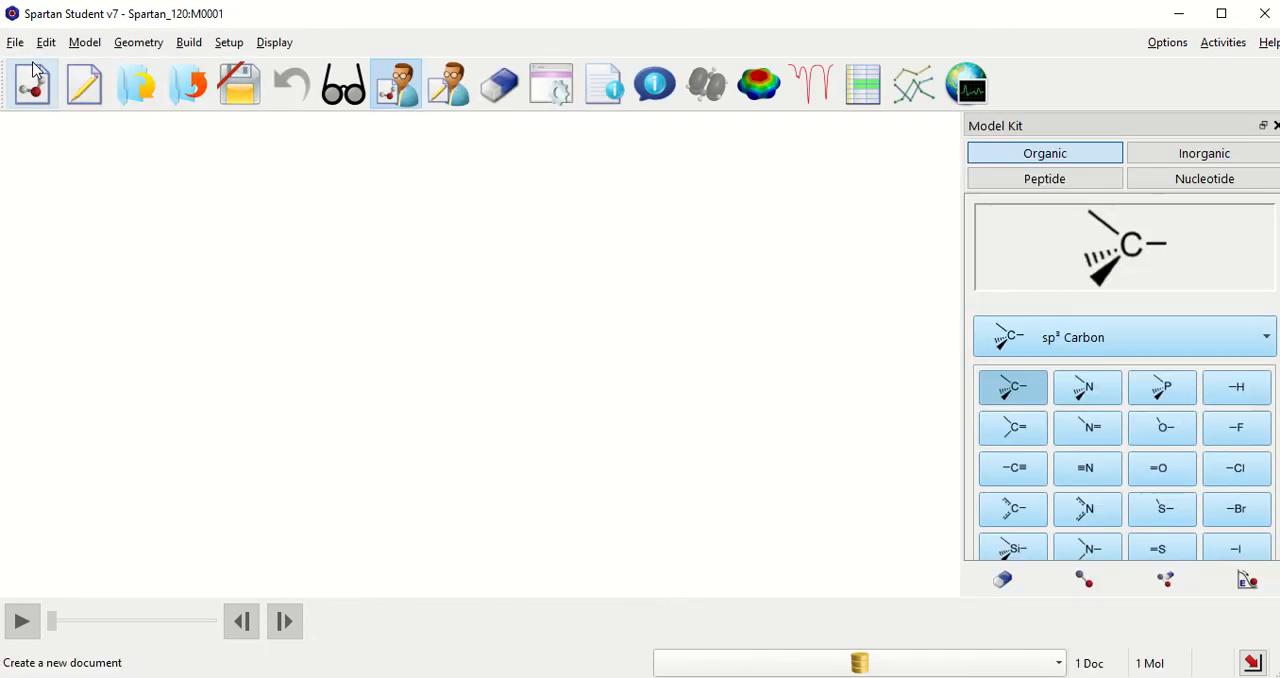
left_click(1203, 156)
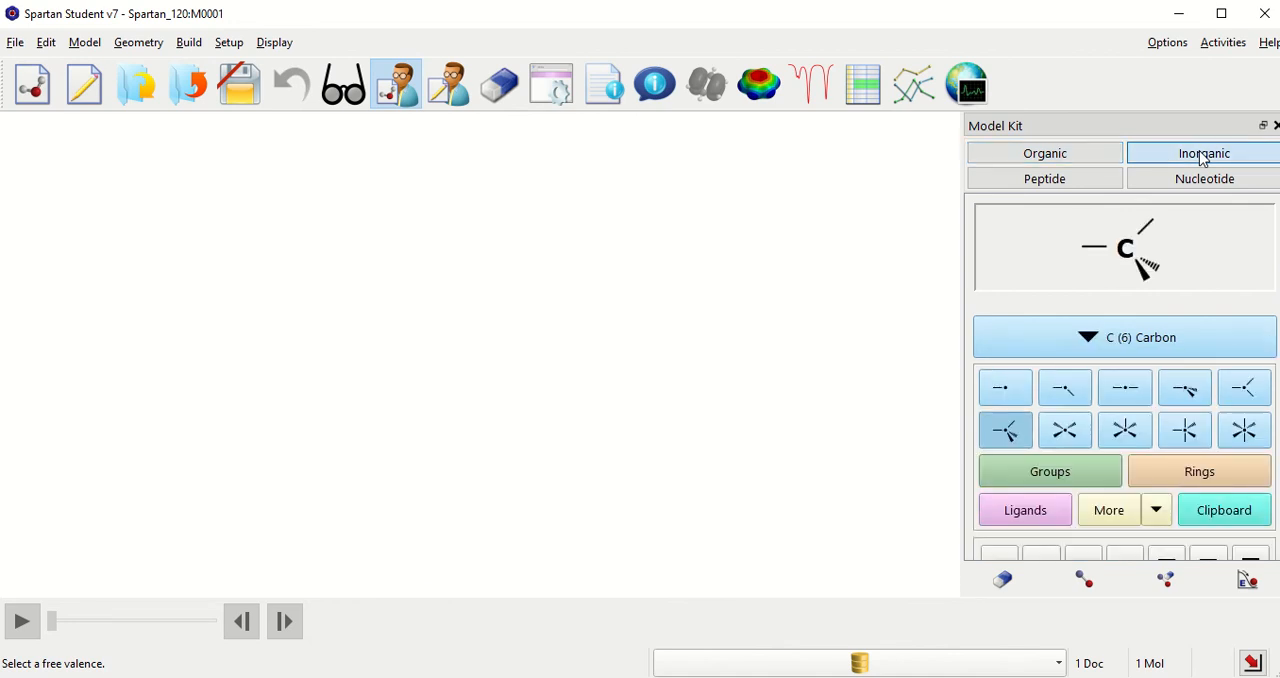
left_click(1170, 343)
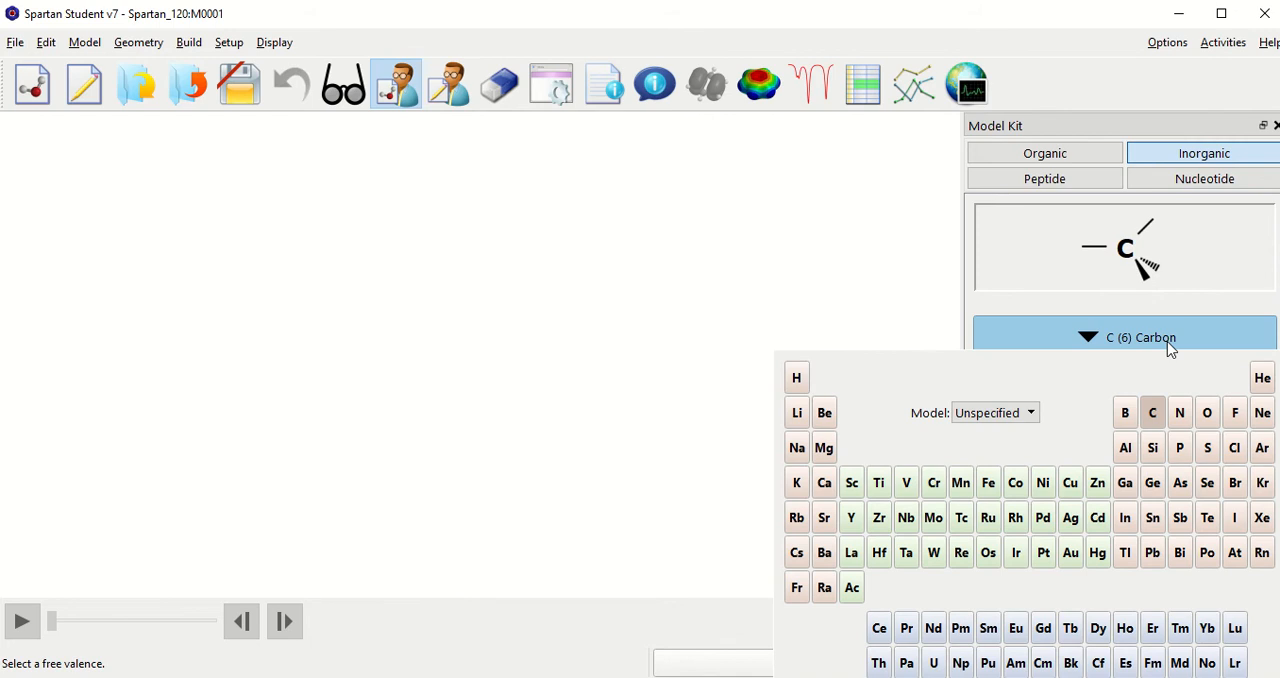
left_click(1207, 448)
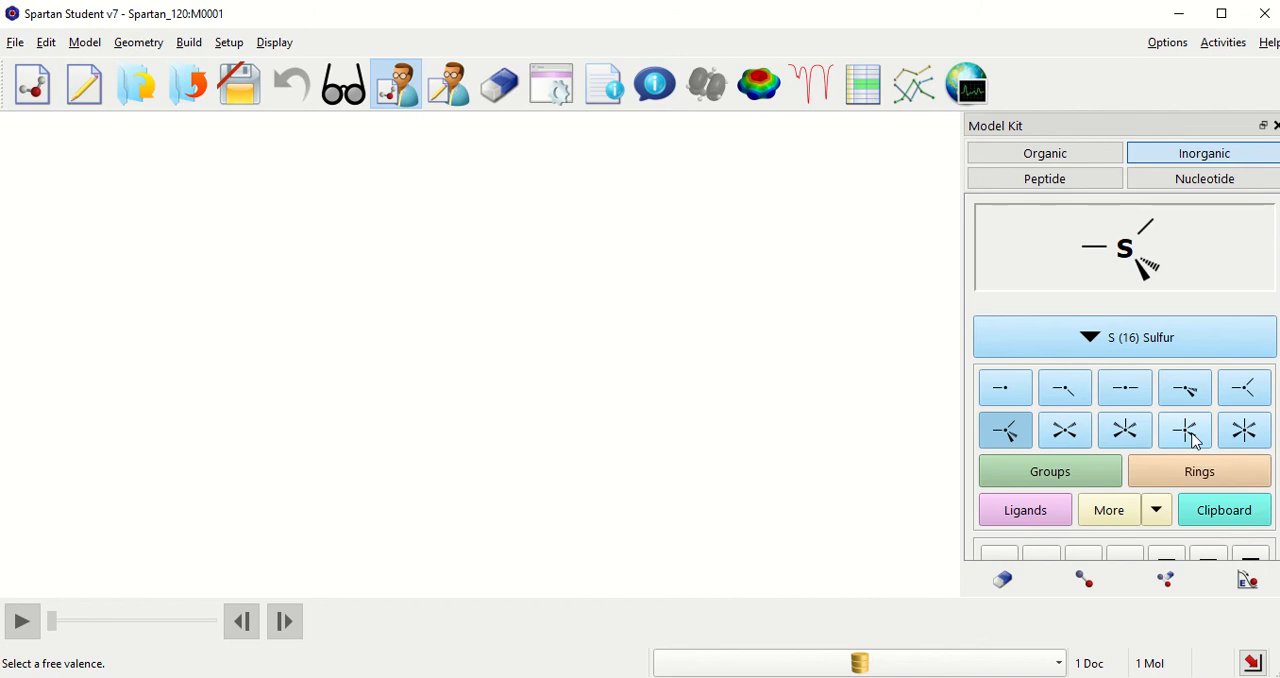
left_click(1190, 437)
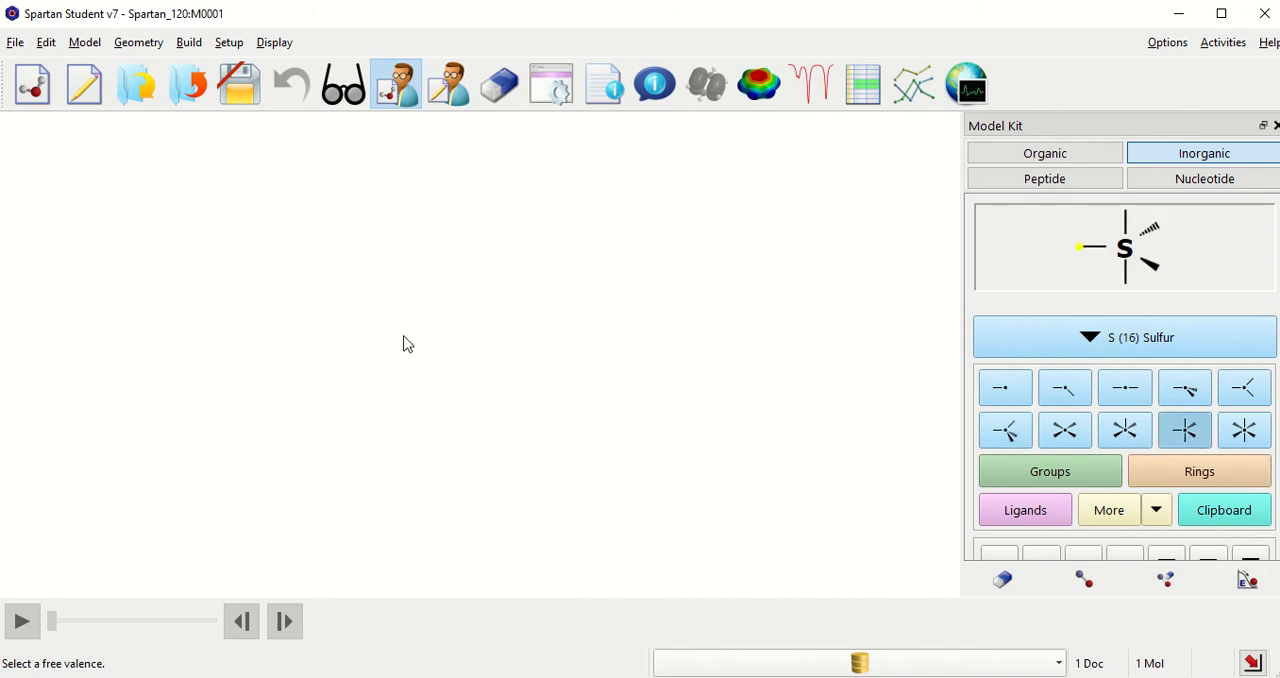
left_click(481, 368)
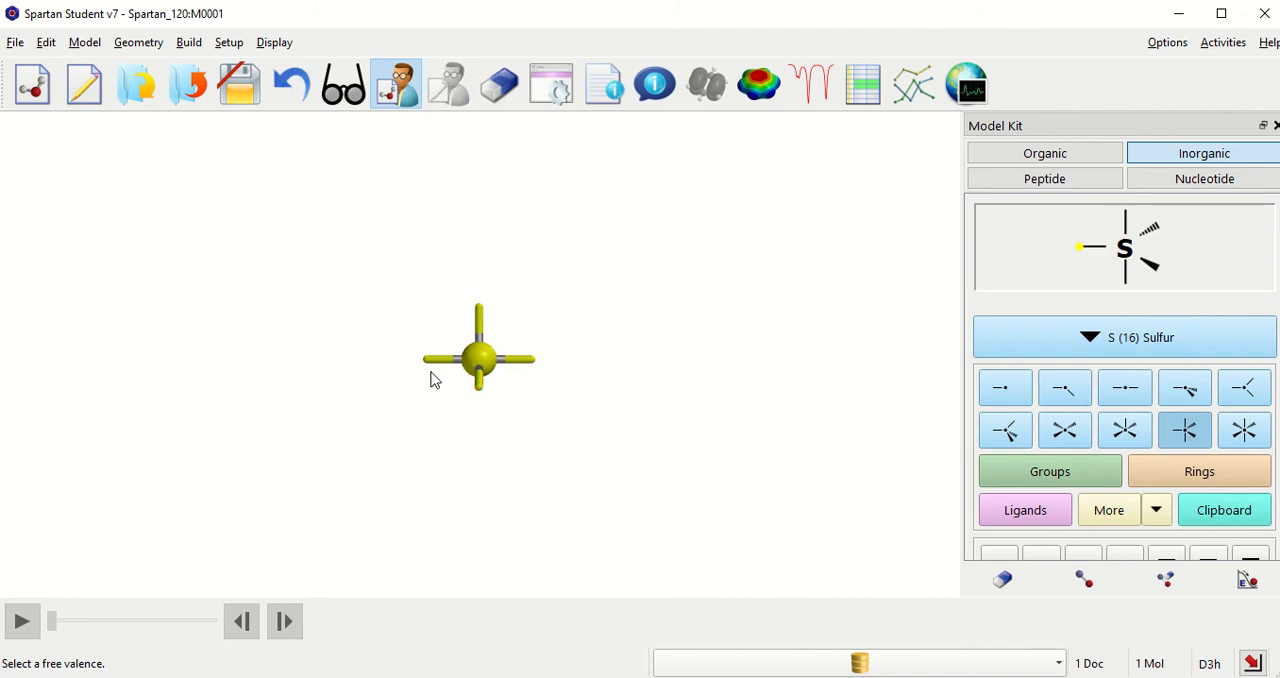
Step: Attach single-bonded fluorine atoms to the two axial and two of the equatorial positions of the sulfur
left_click_drag(429, 366, 515, 201)
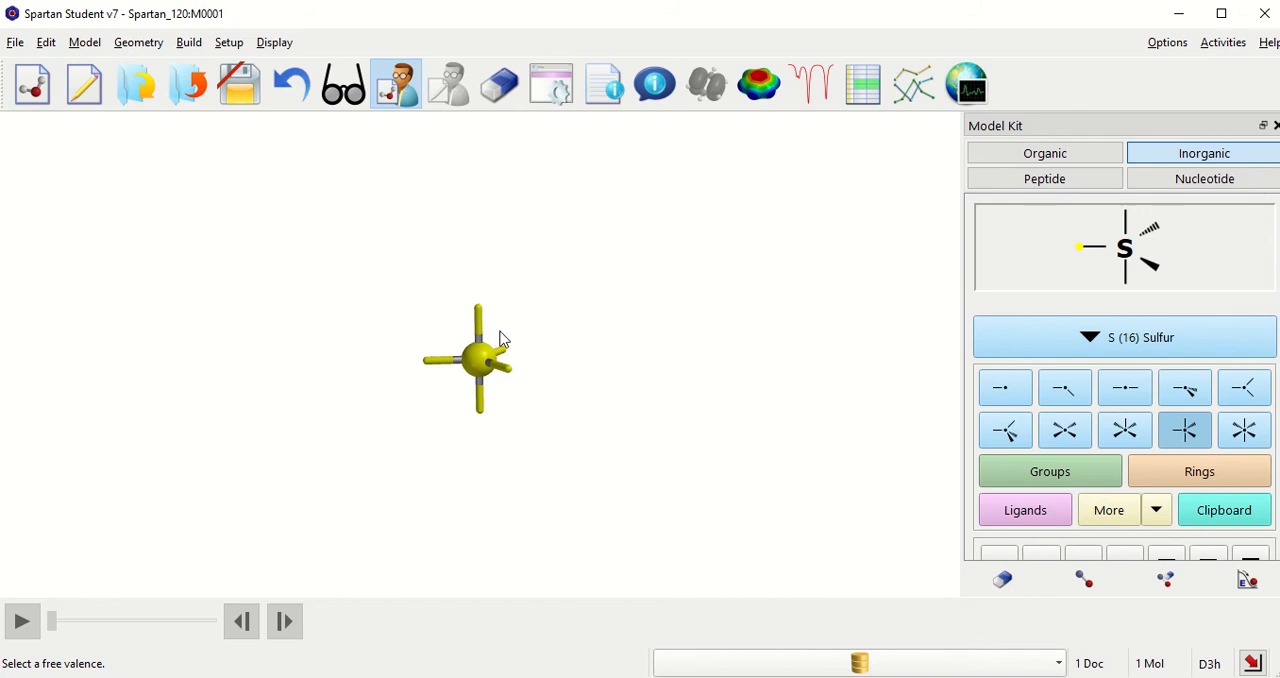
left_click(1176, 350)
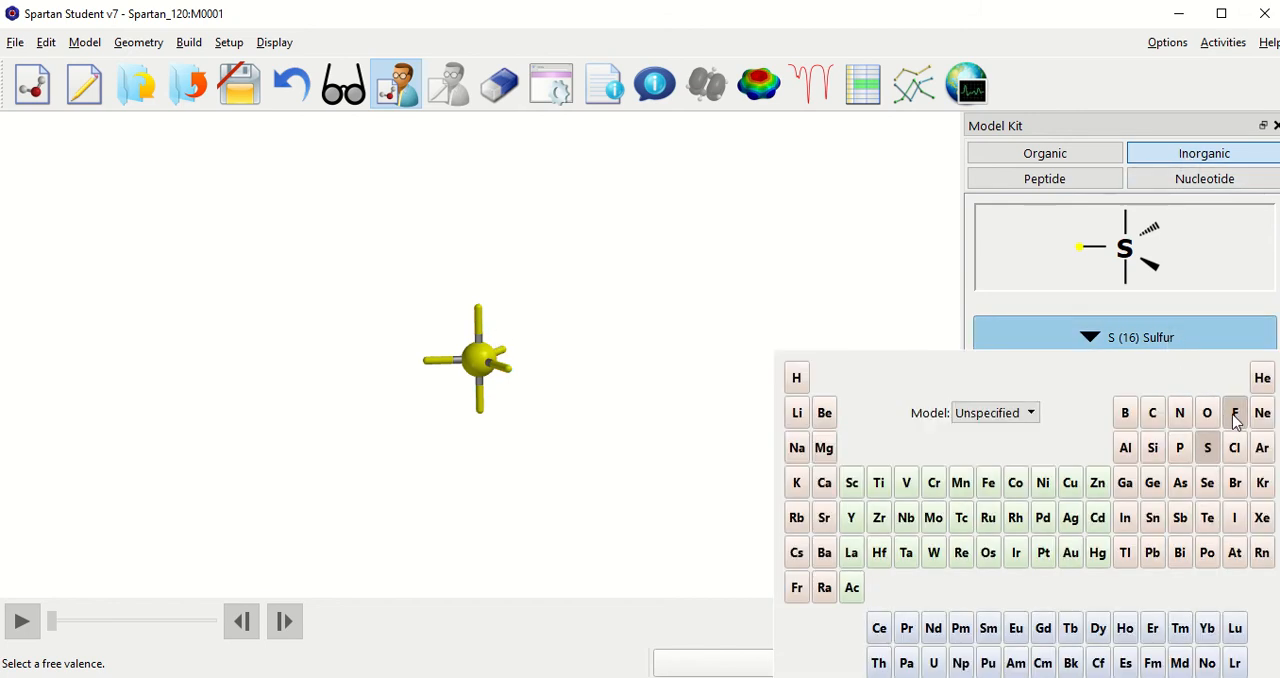
left_click(1235, 414)
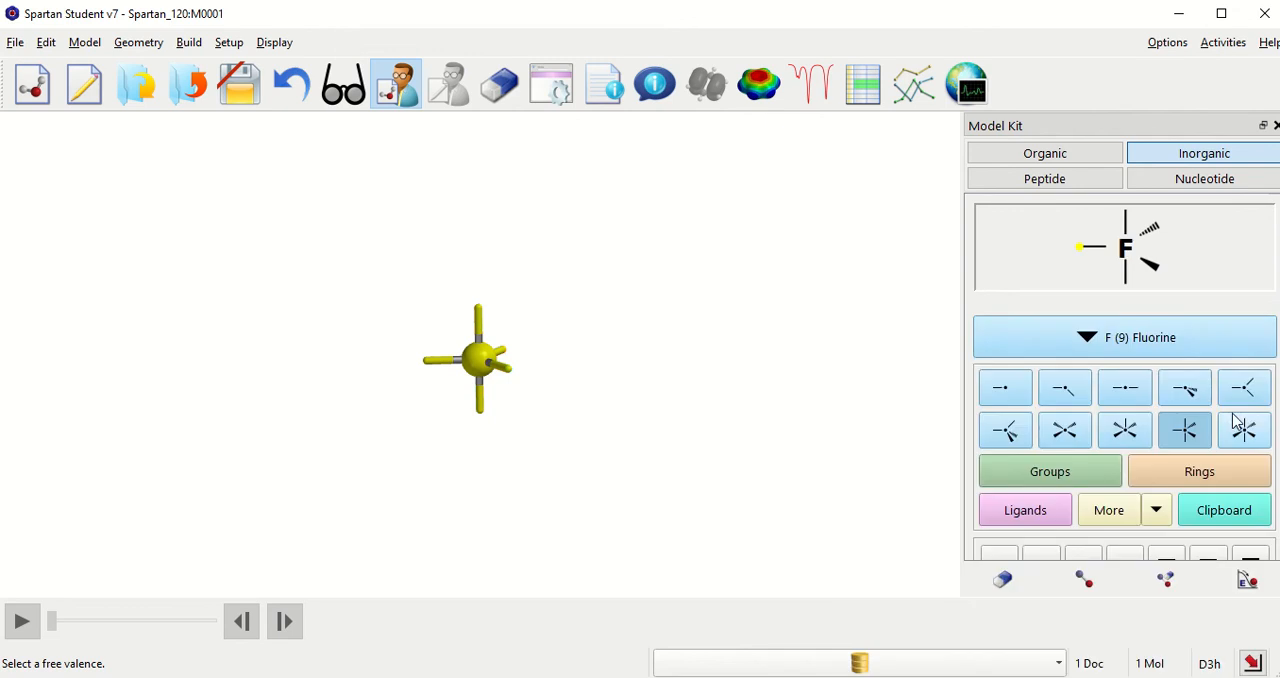
left_click(1003, 395)
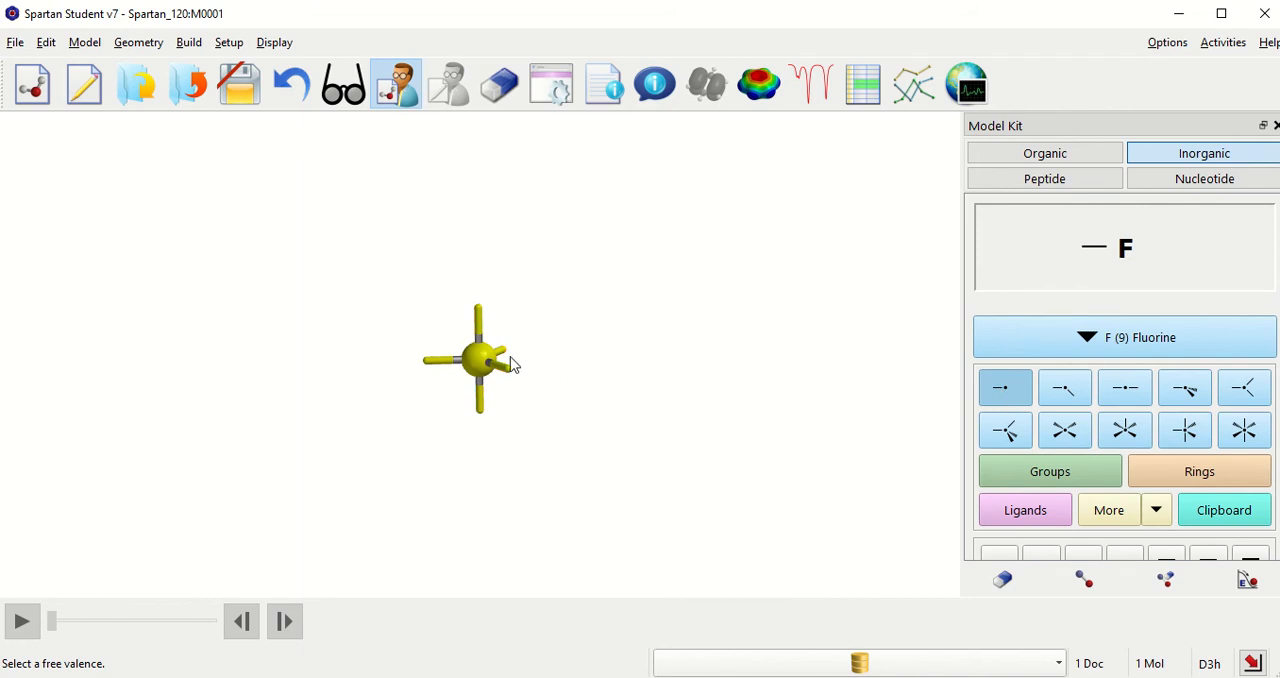
left_click(480, 312)
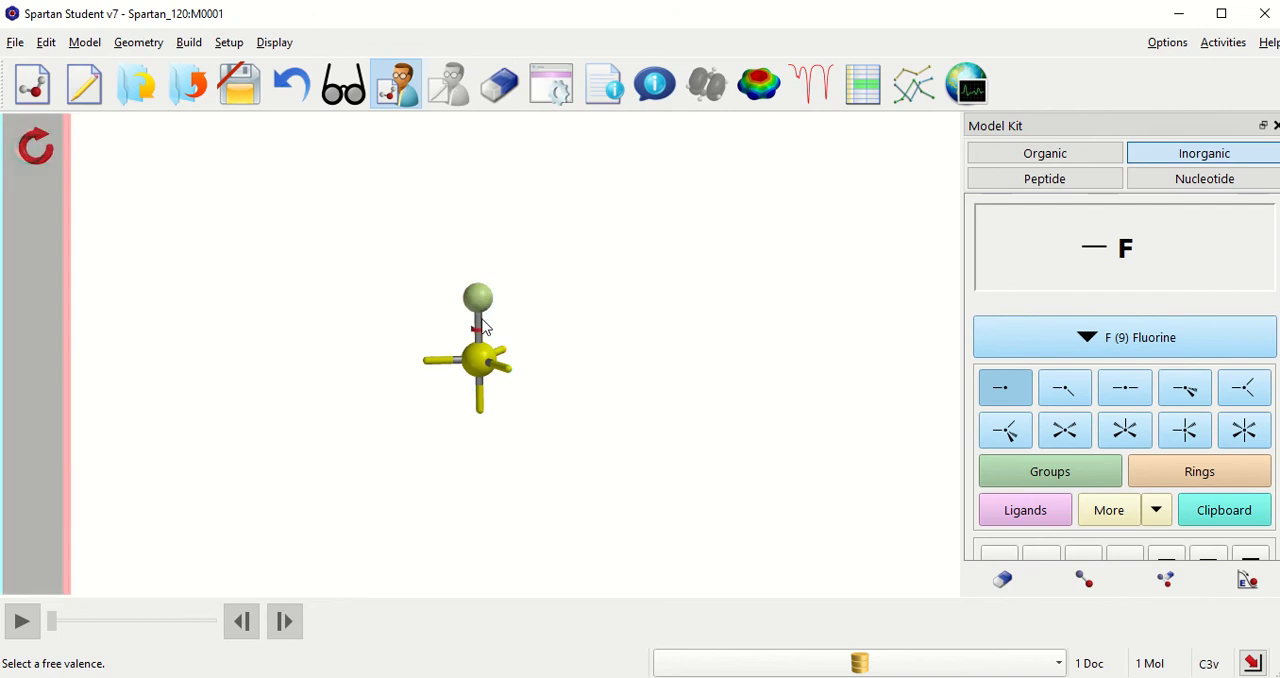
left_click(480, 418)
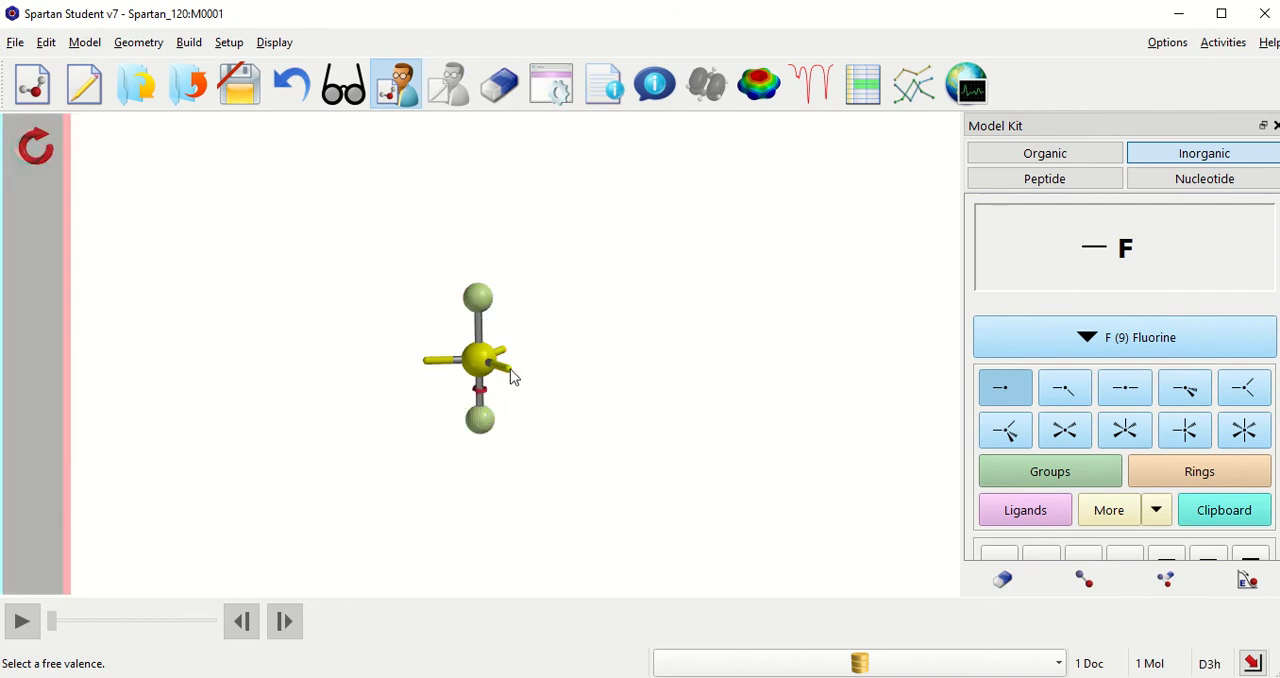
left_click(512, 377)
left_click(506, 352)
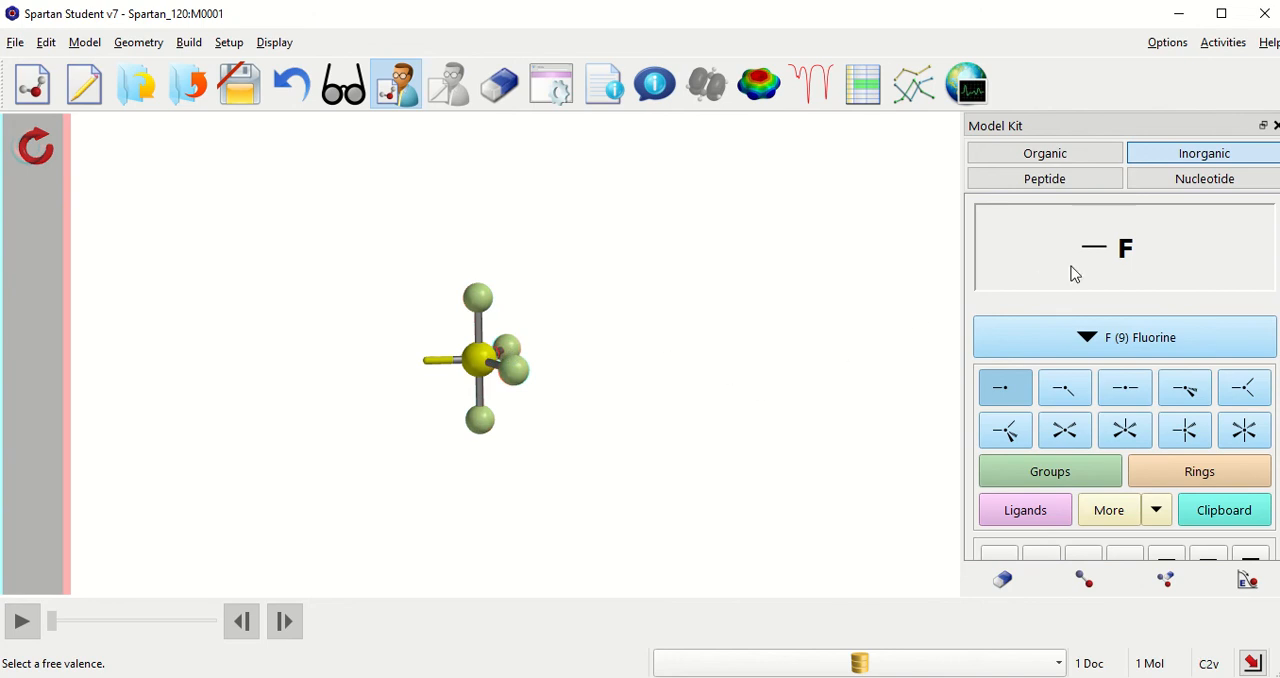
Step: Attach a one-coordinate oxygen atom to the remaining equatorial position of the sulfur
left_click(1184, 340)
left_click(1207, 415)
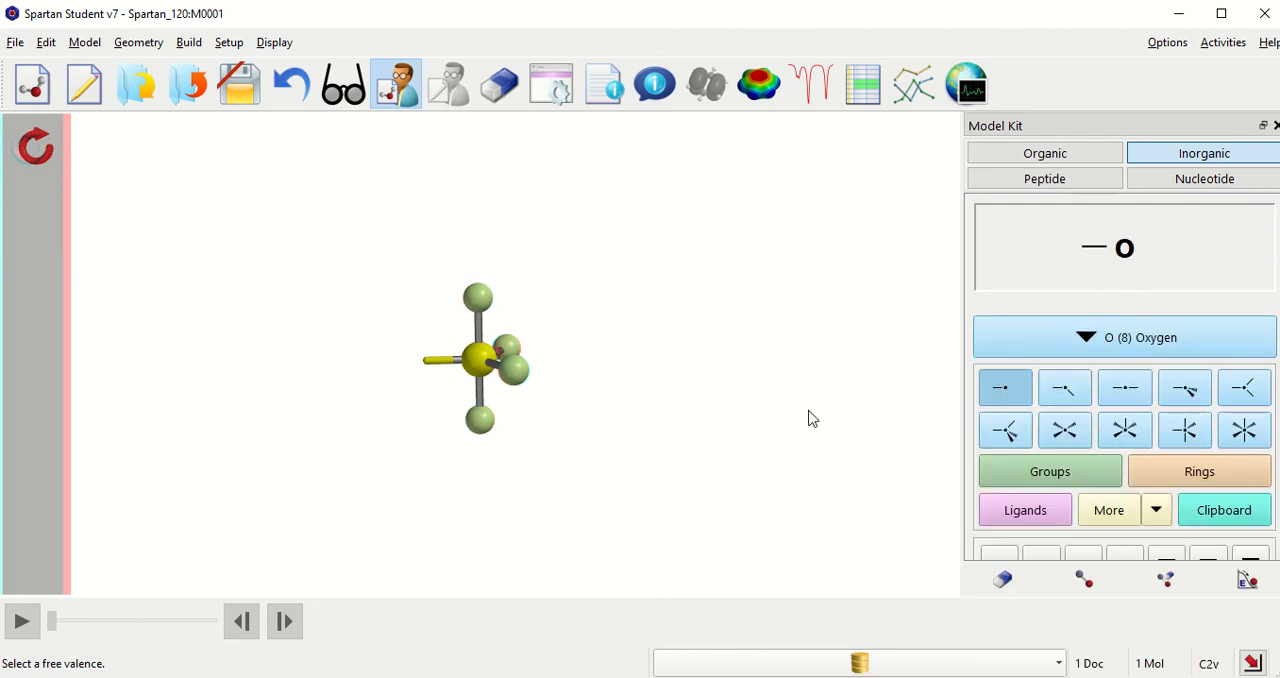
left_click(424, 367)
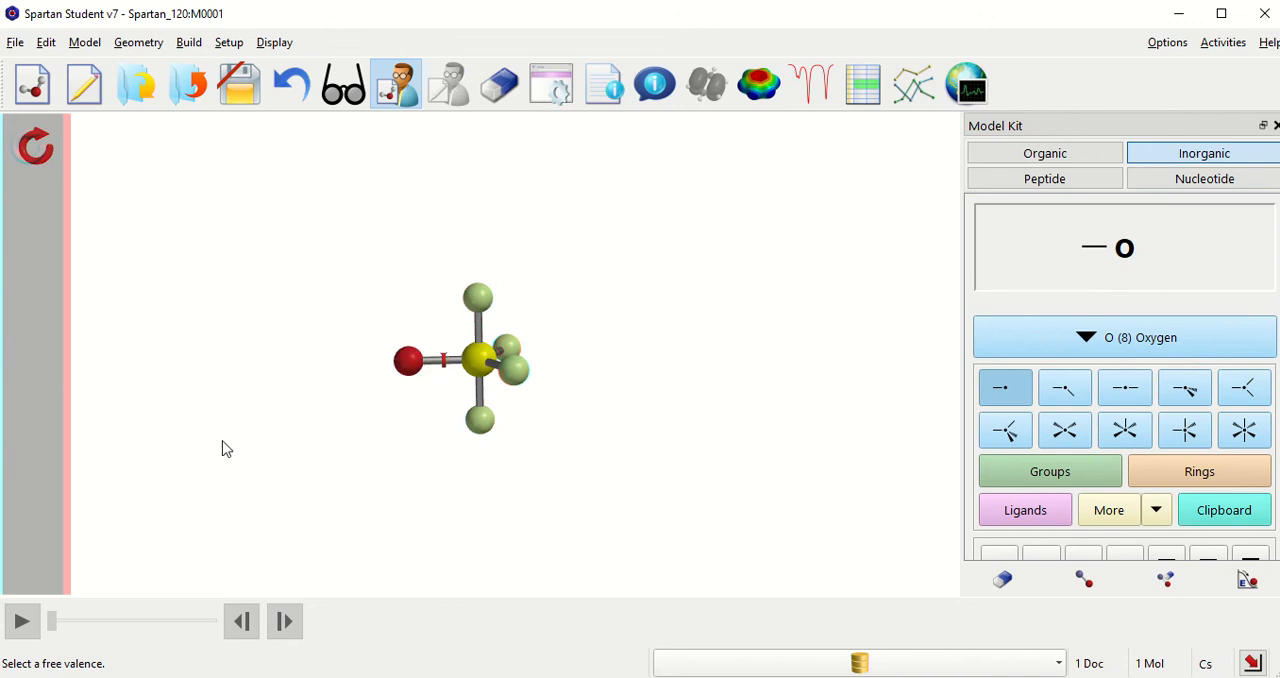
Step: Leave build mode and change the sulfur–oxygen bond type to Double in the bond's properties
left_click(346, 90)
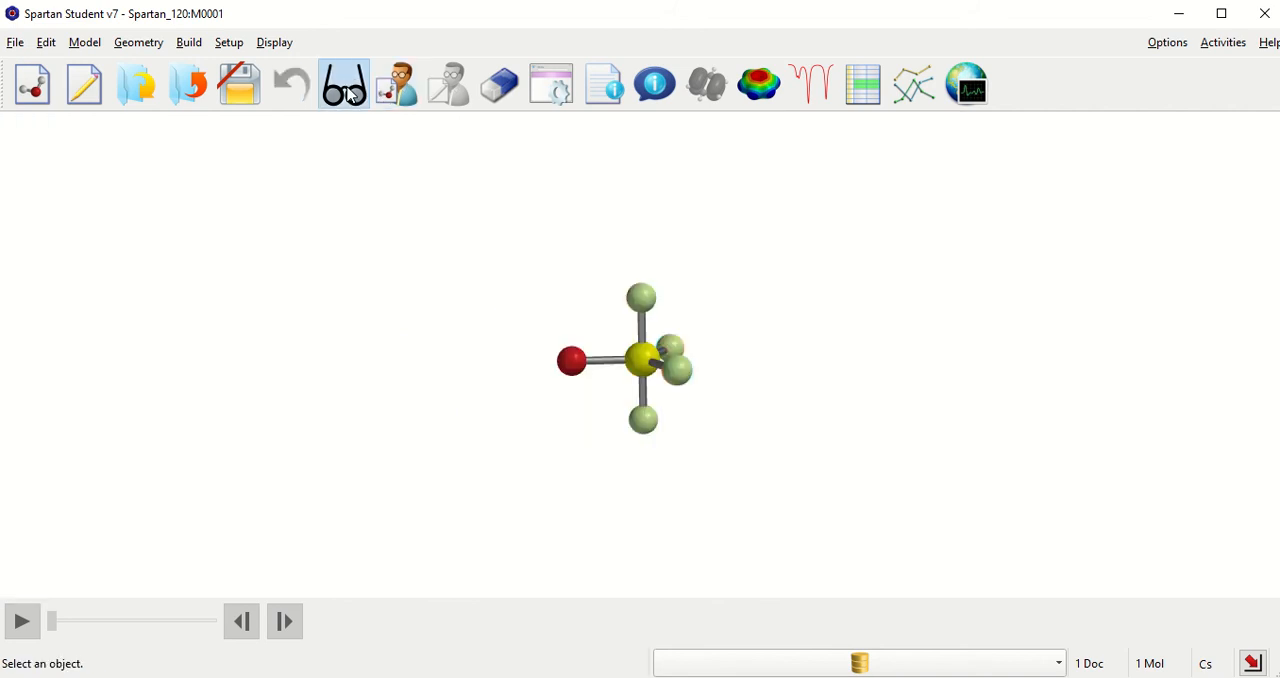
left_click(608, 367)
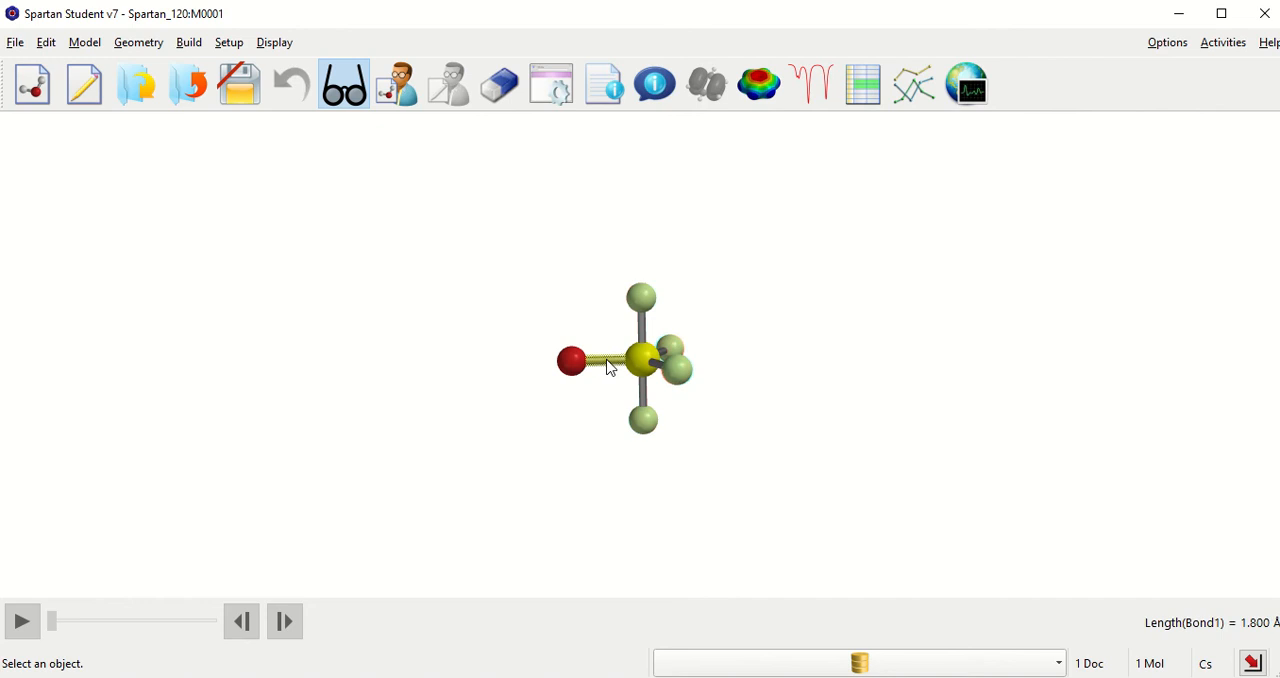
right_click(608, 367)
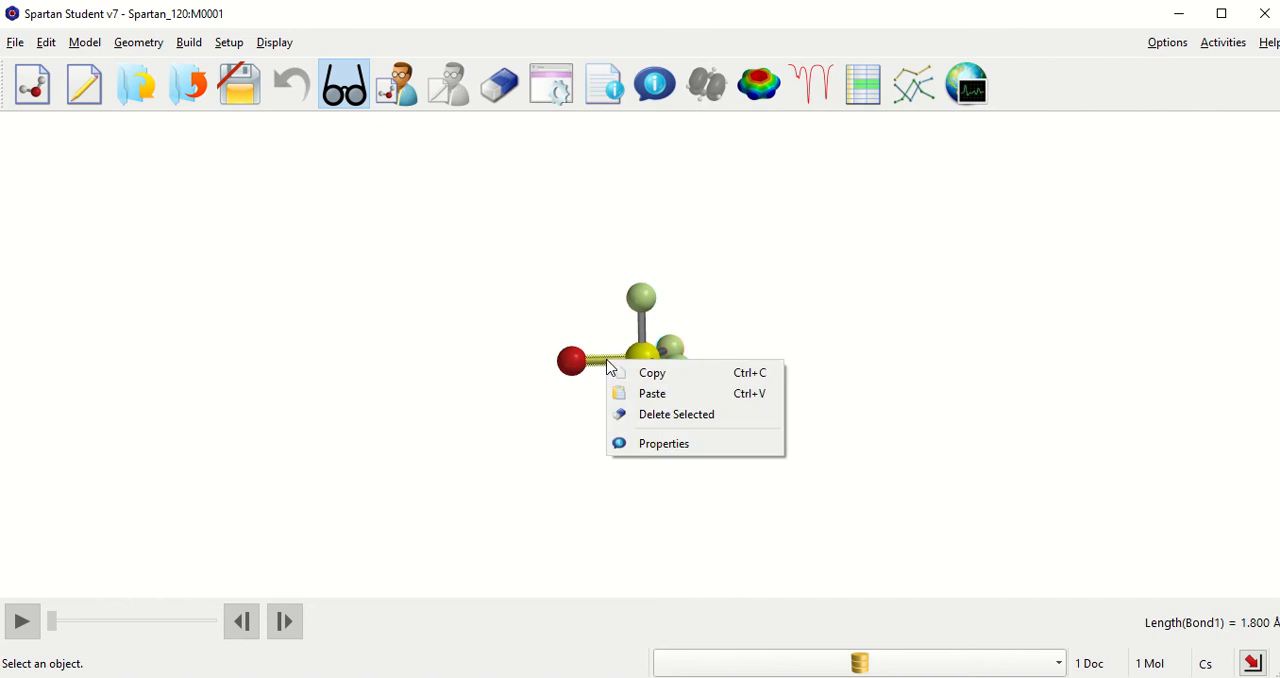
left_click(646, 446)
left_click(830, 499)
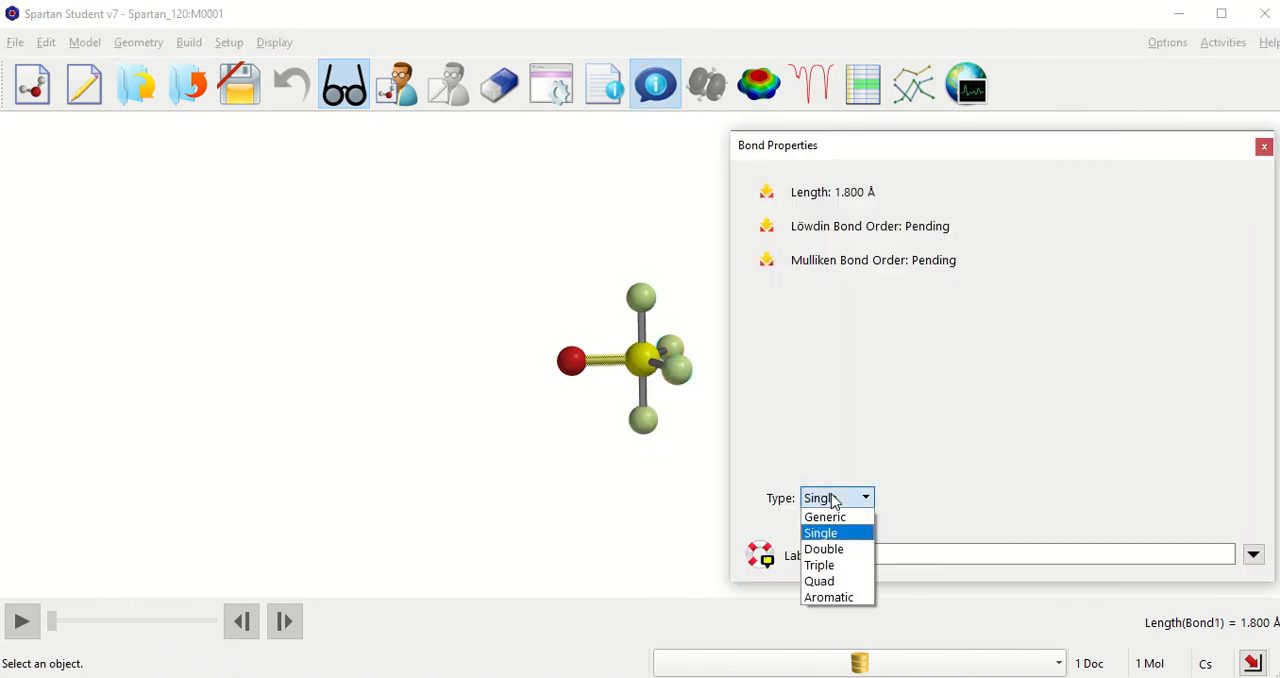
left_click(828, 551)
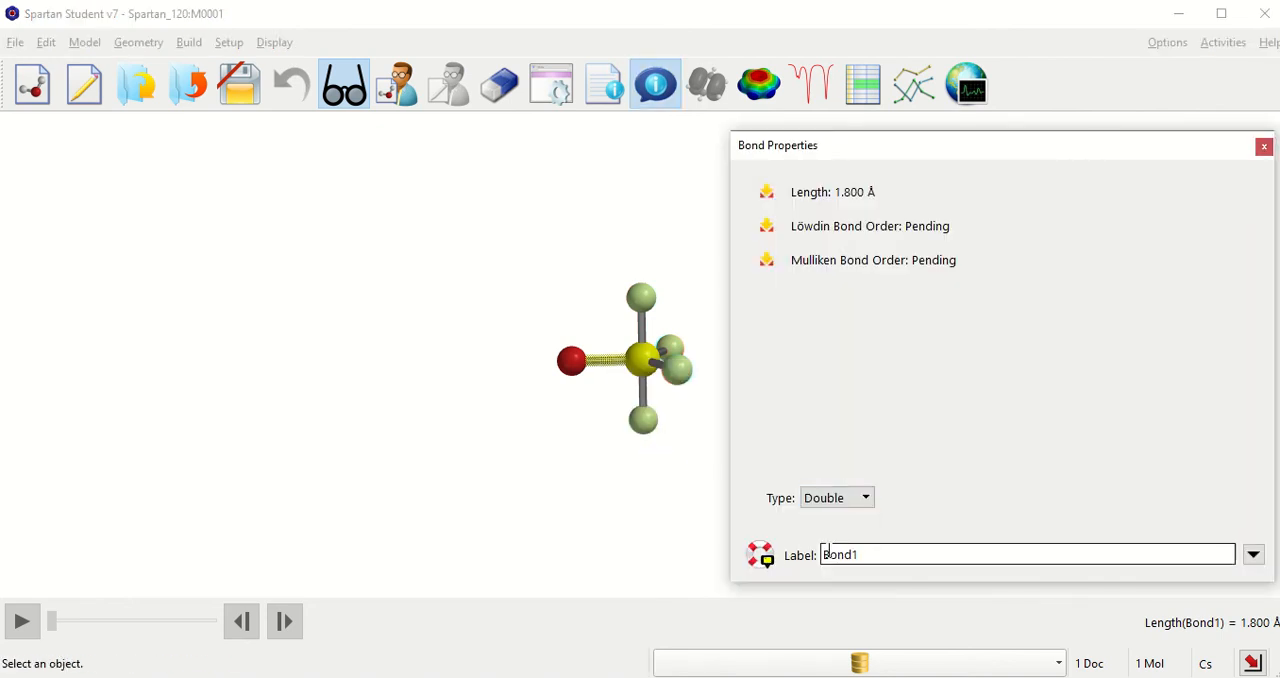
left_click(1264, 147)
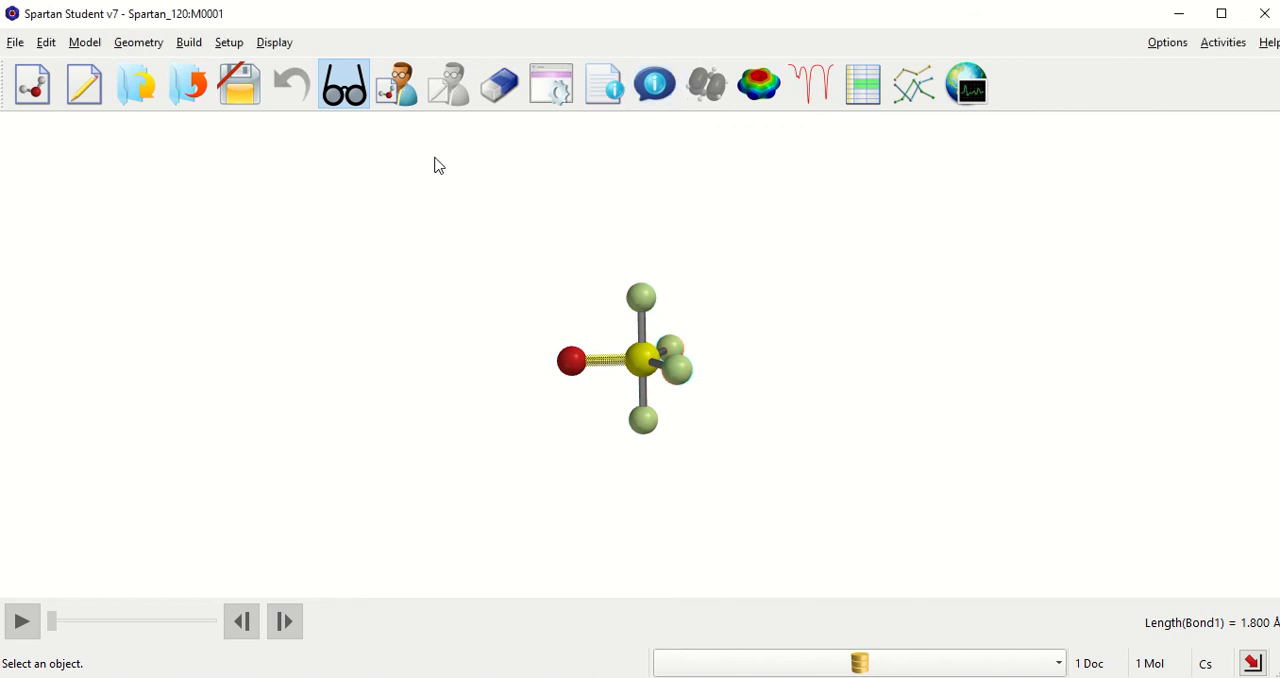
left_click(357, 92)
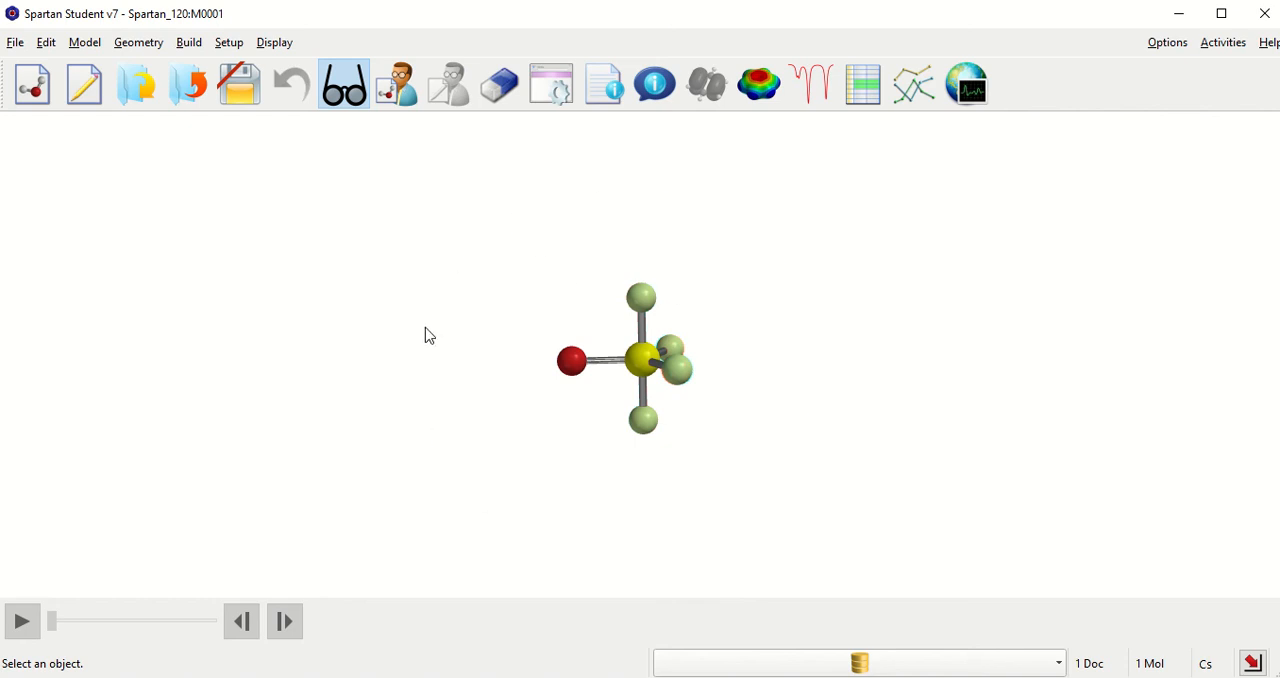
Step: Set up an equilibrium geometry calculation in gas using Hartree-Fock with the 3-21G basis set and a neutral total charge
left_click(228, 45)
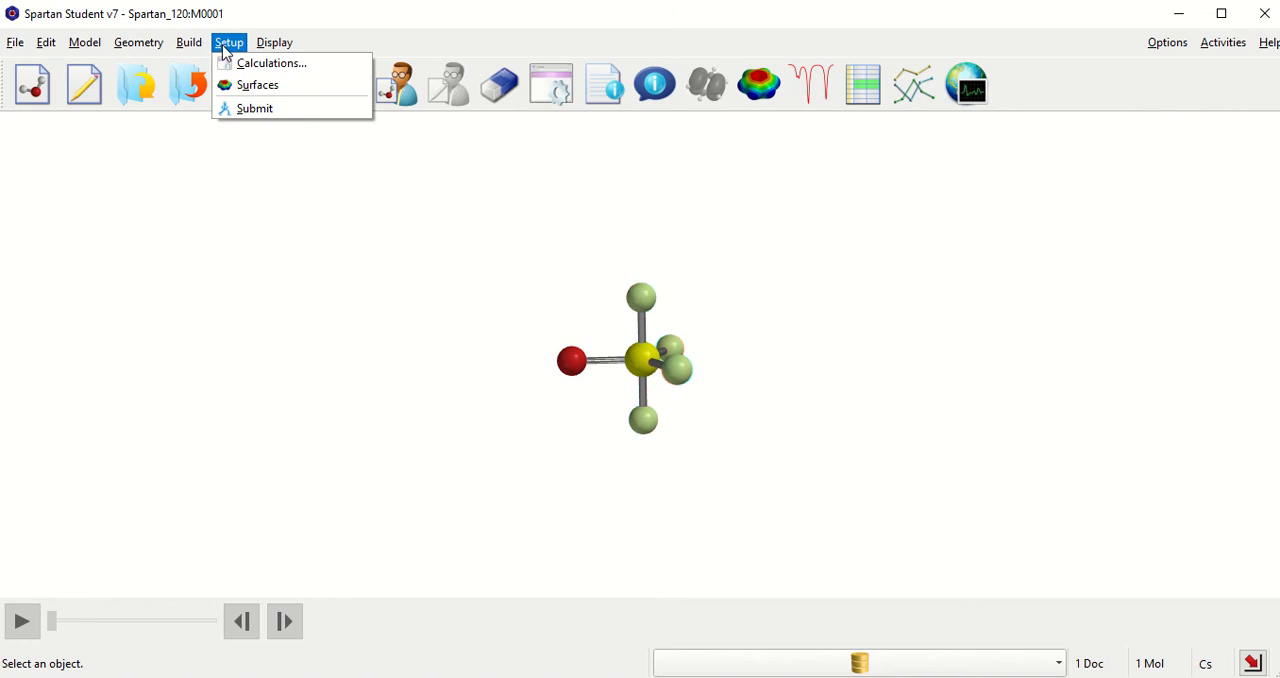
left_click(245, 70)
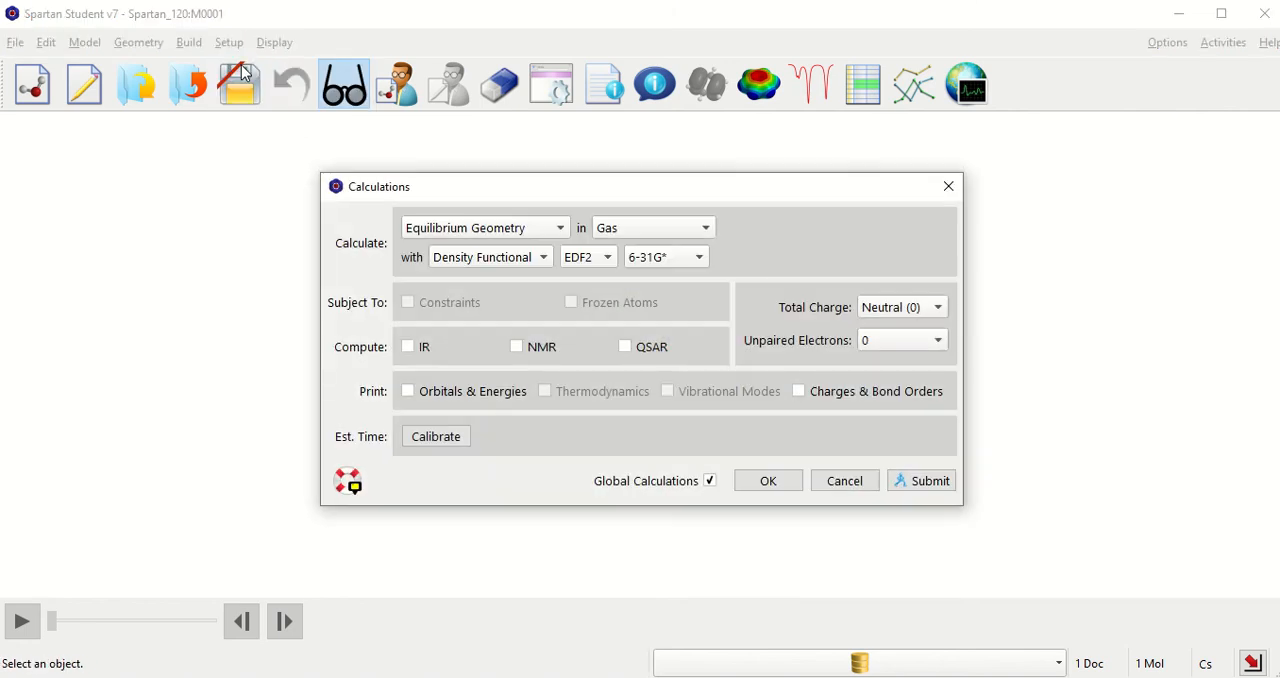
left_click(517, 257)
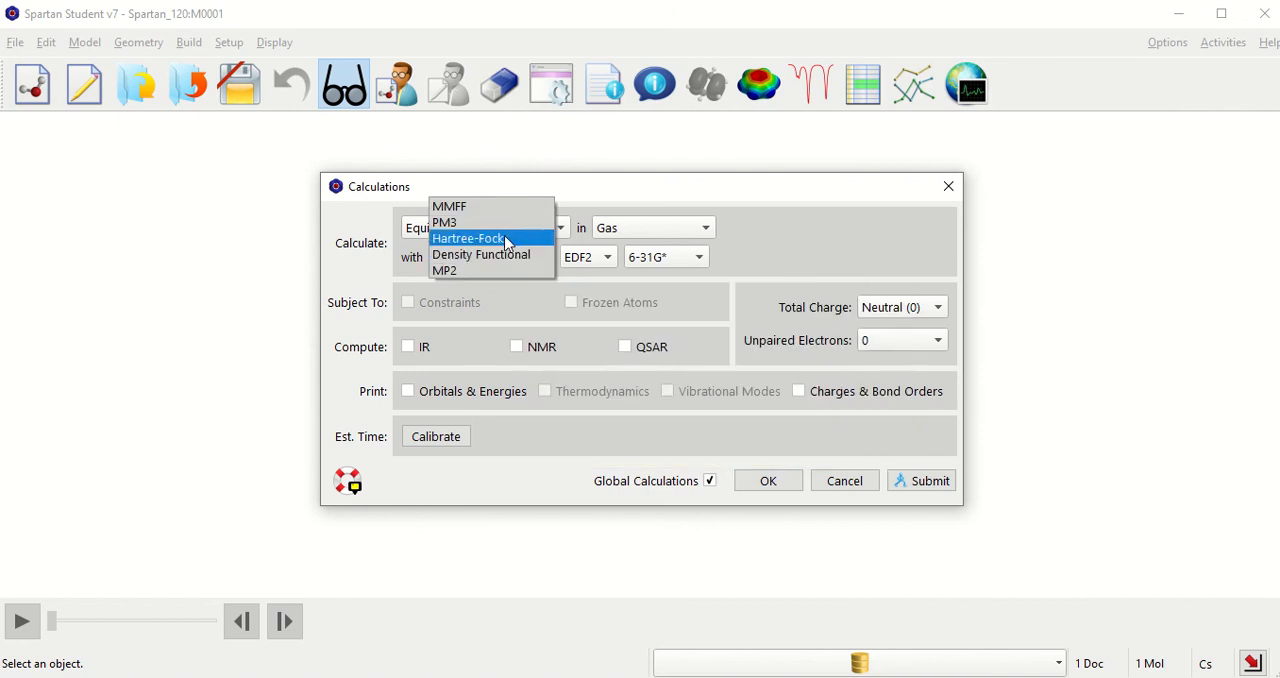
left_click(507, 243)
left_click(580, 257)
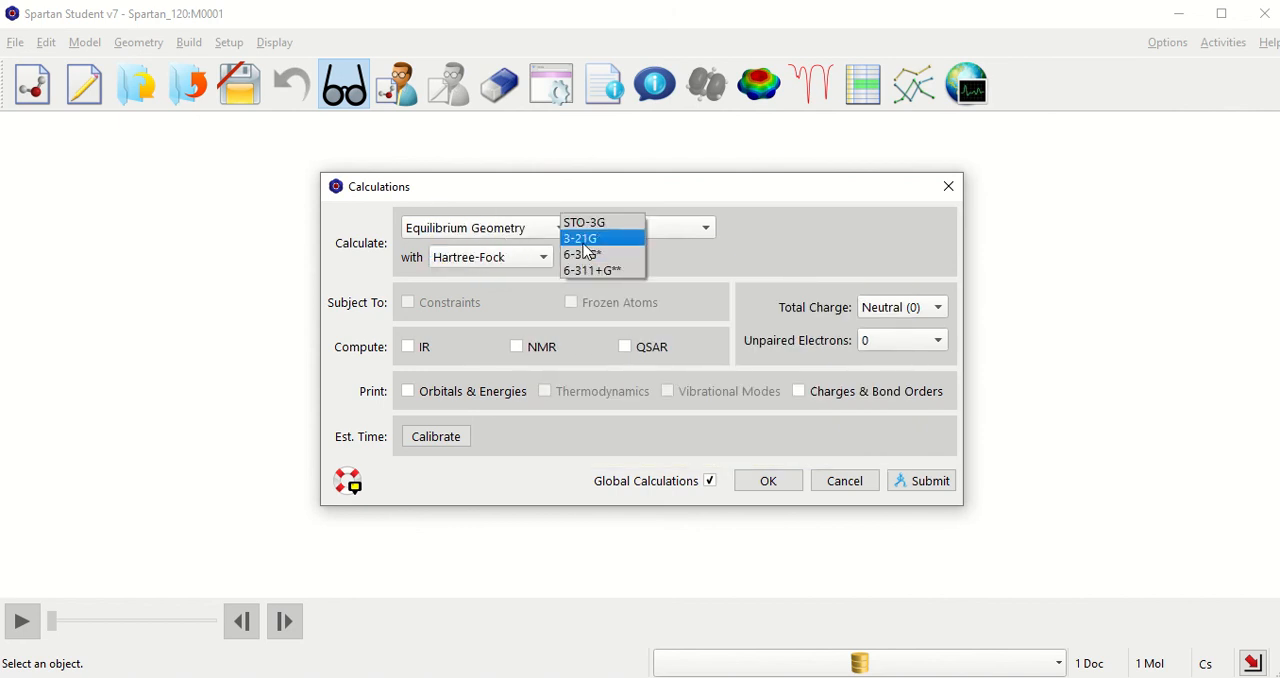
left_click(584, 240)
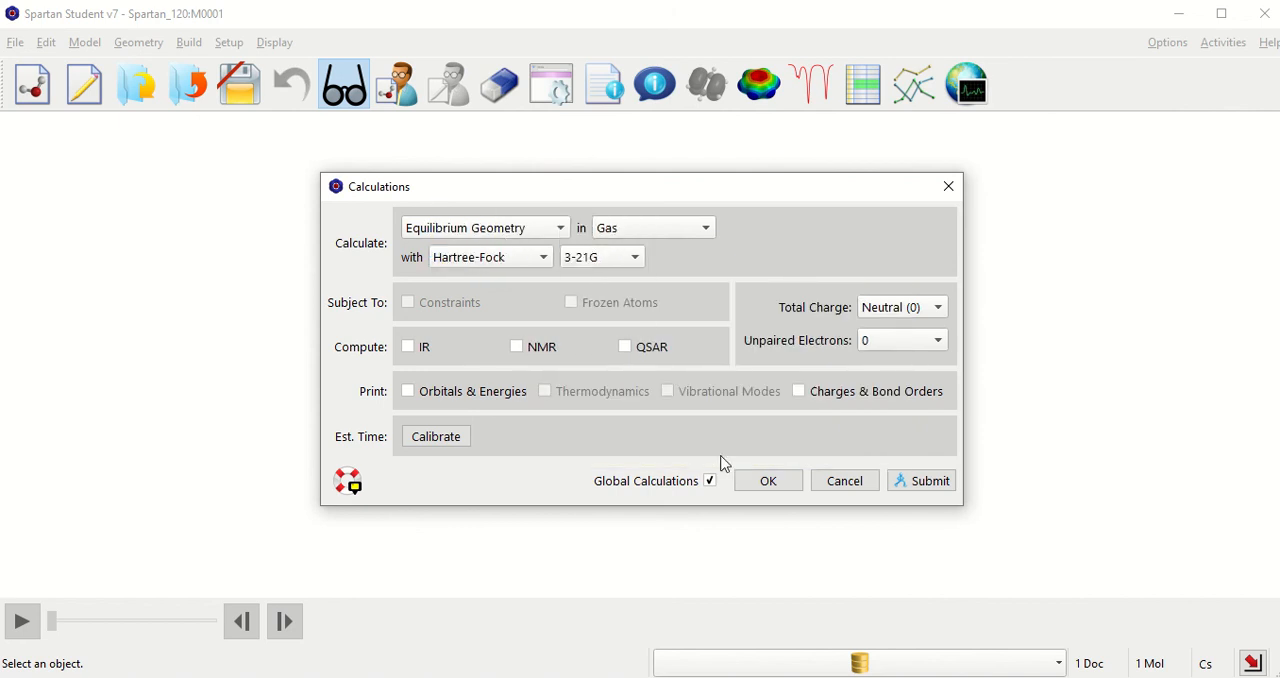
left_click(917, 310)
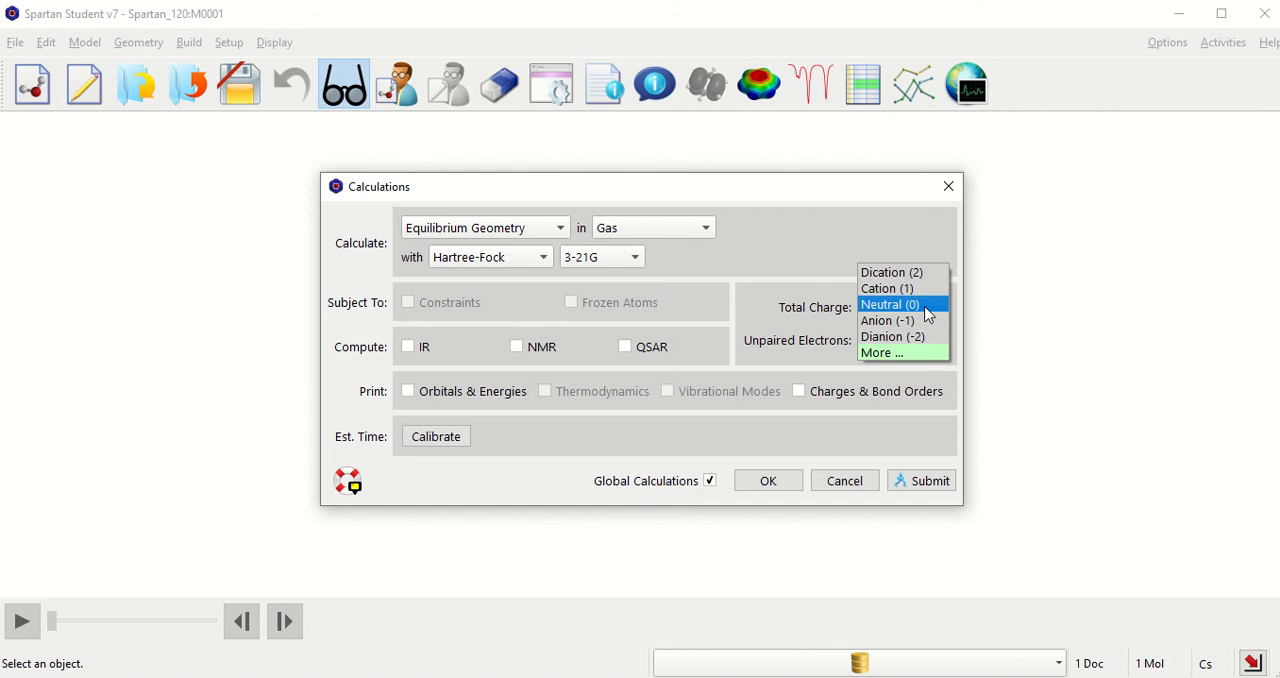
left_click(928, 305)
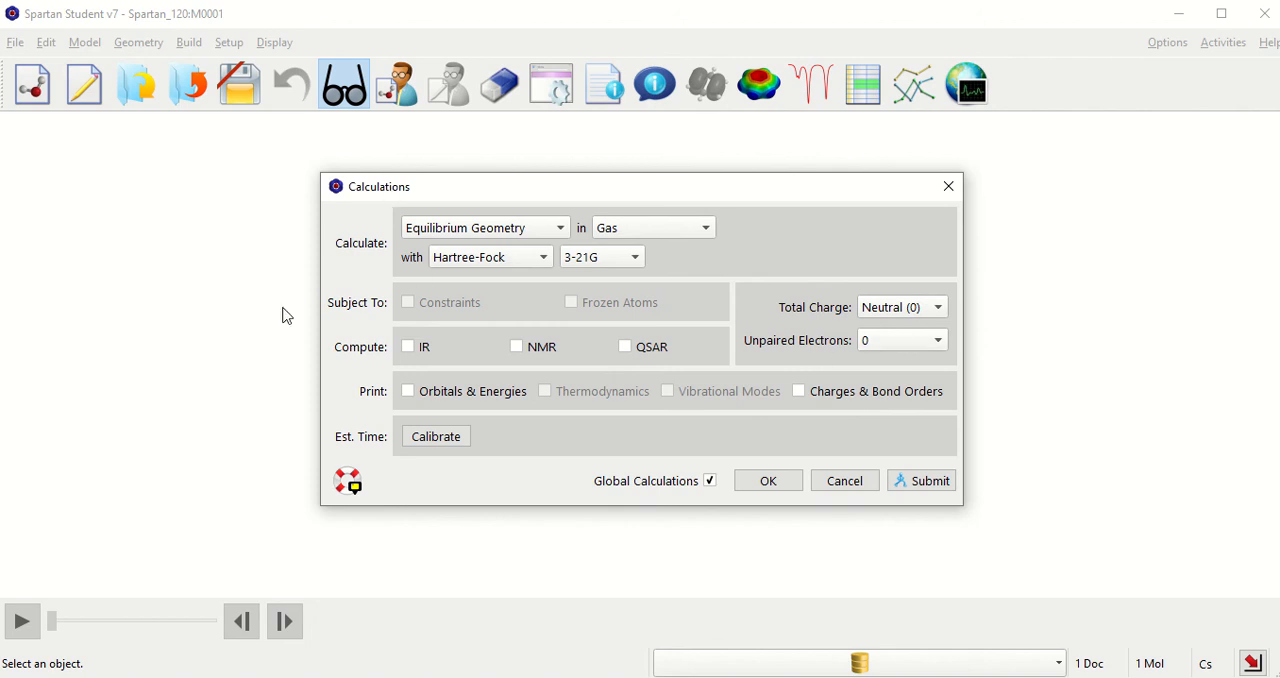
Step: Submit the calculation, save the document as SOF4, and acknowledge its start and completion messages
left_click(933, 481)
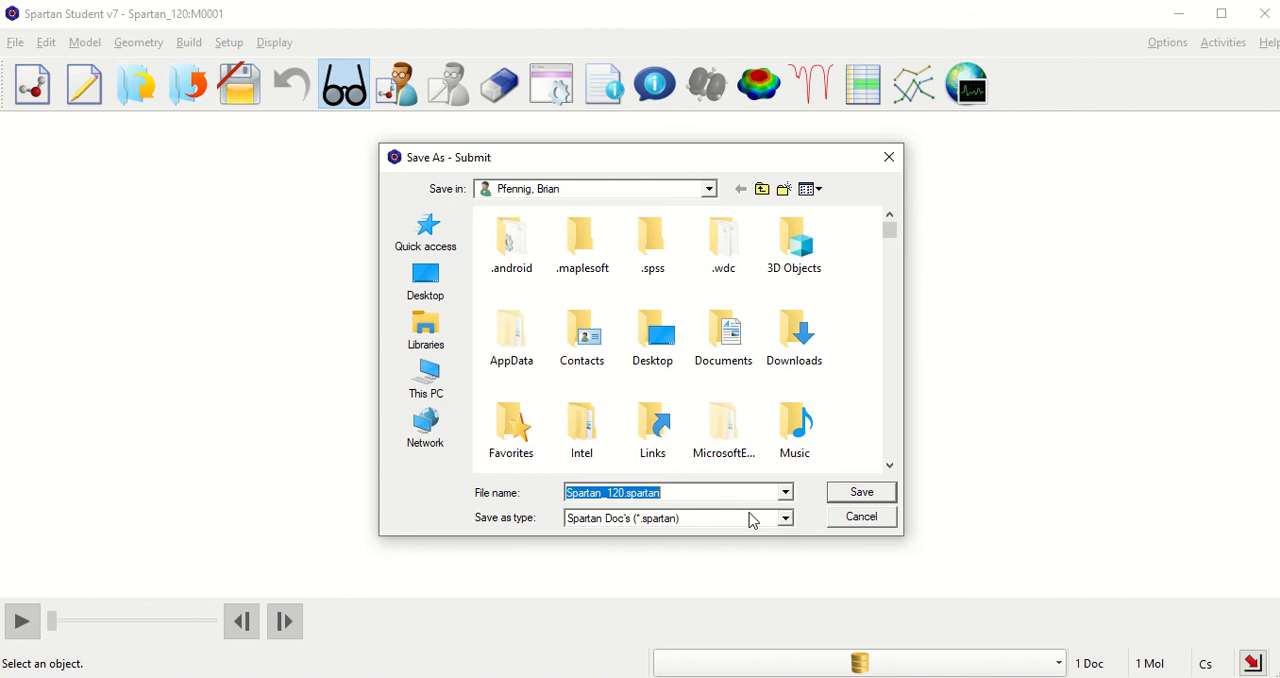
type("F4")
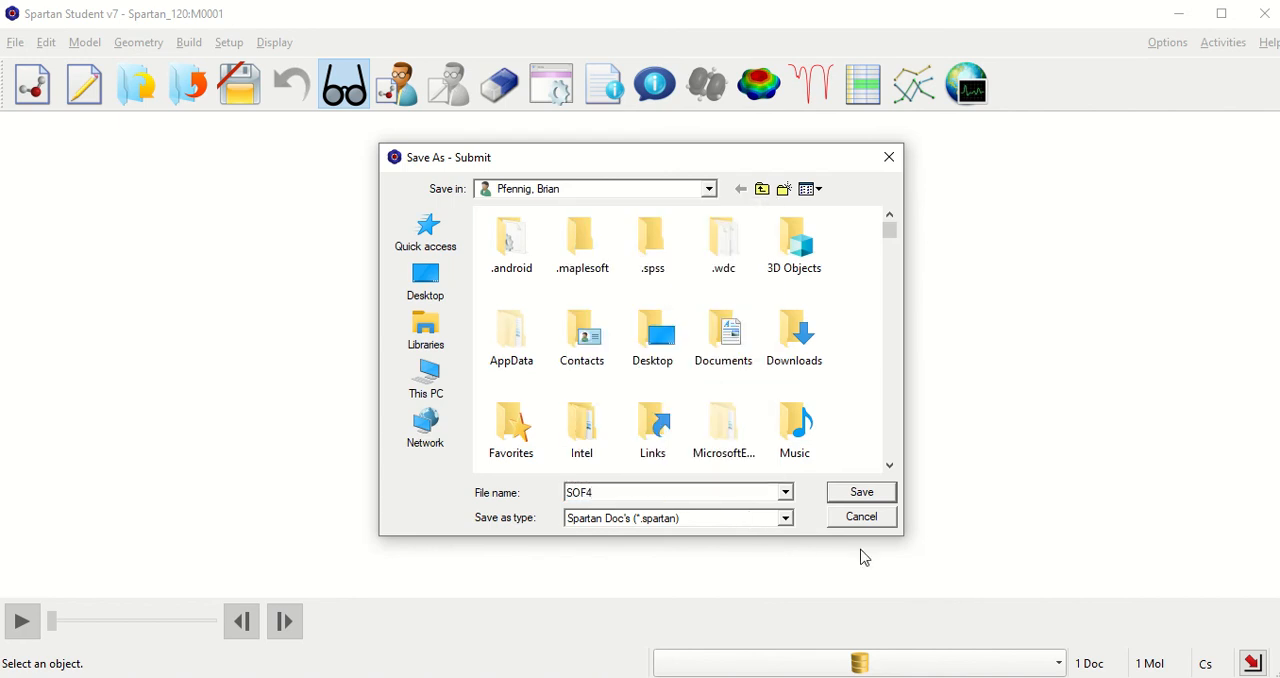
left_click(877, 492)
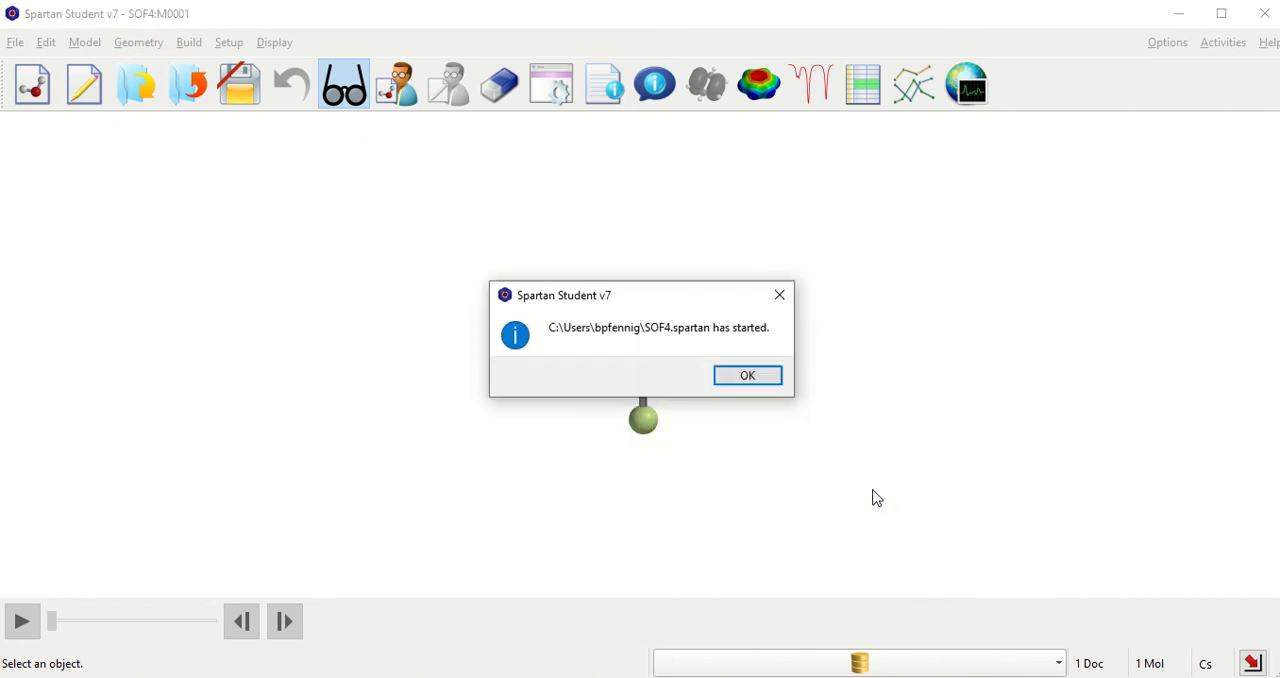
left_click(748, 376)
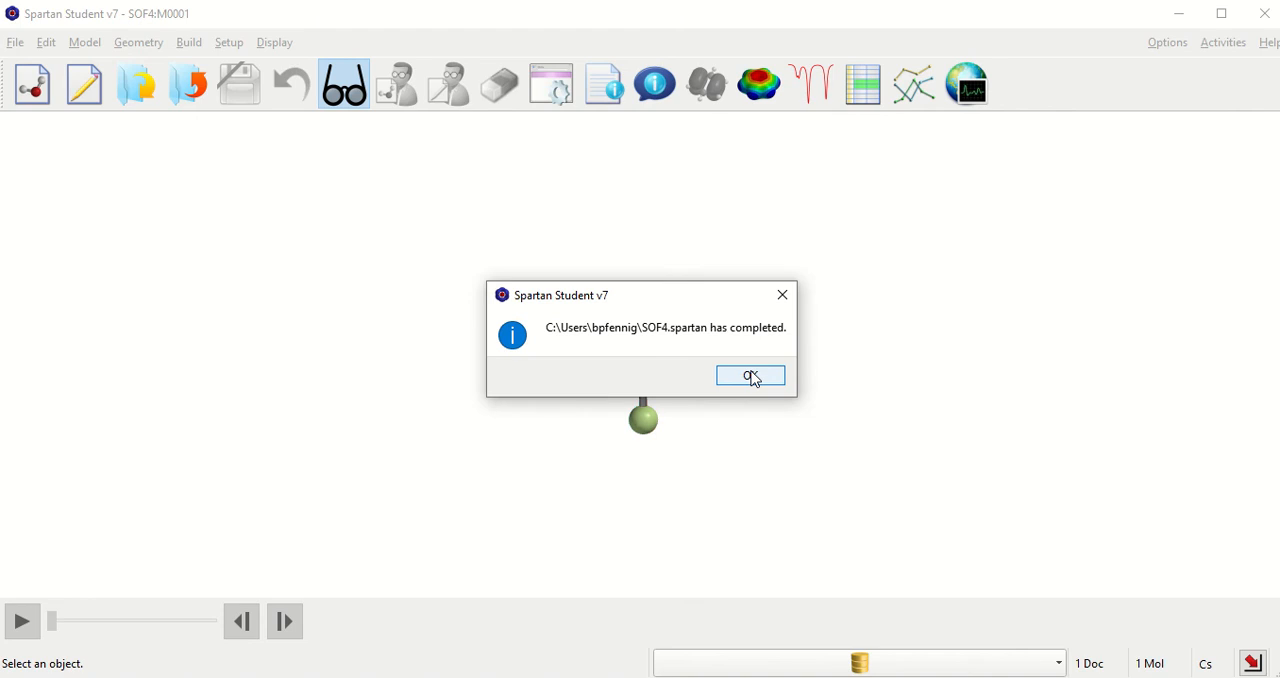
left_click(752, 377)
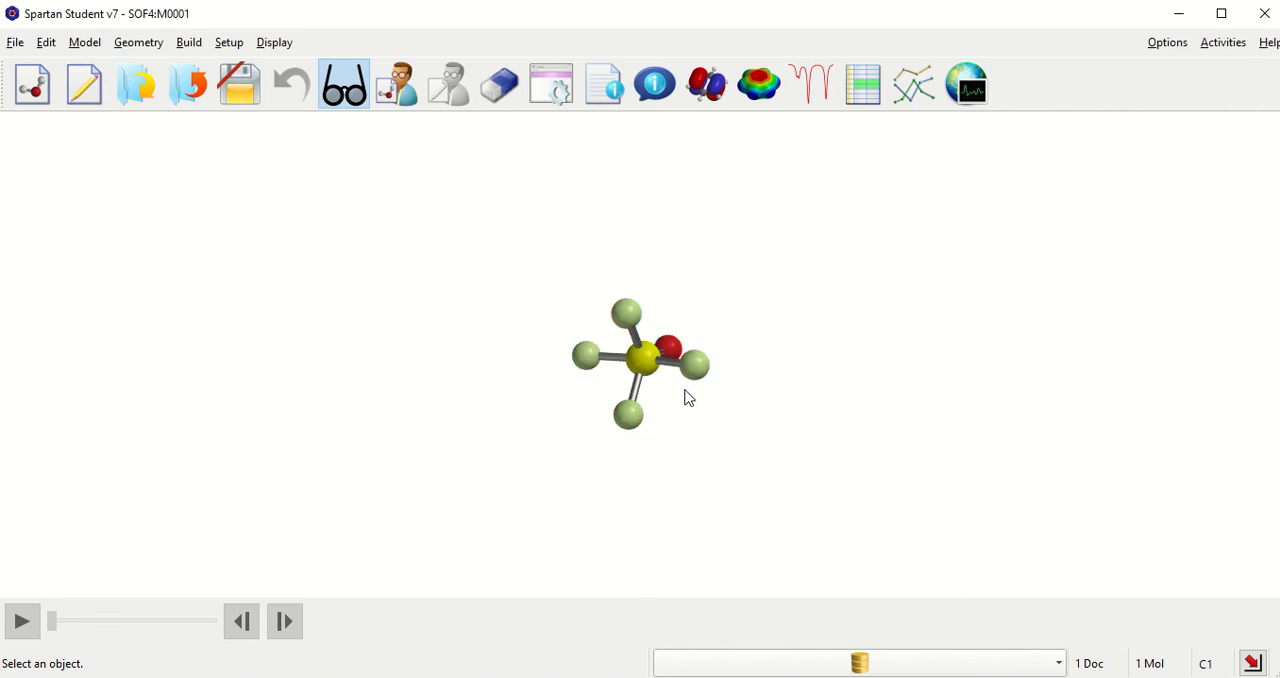
Step: Measure the sulfur–oxygen bond distance in the optimized SOF4 molecule
left_click_drag(699, 381, 897, 220)
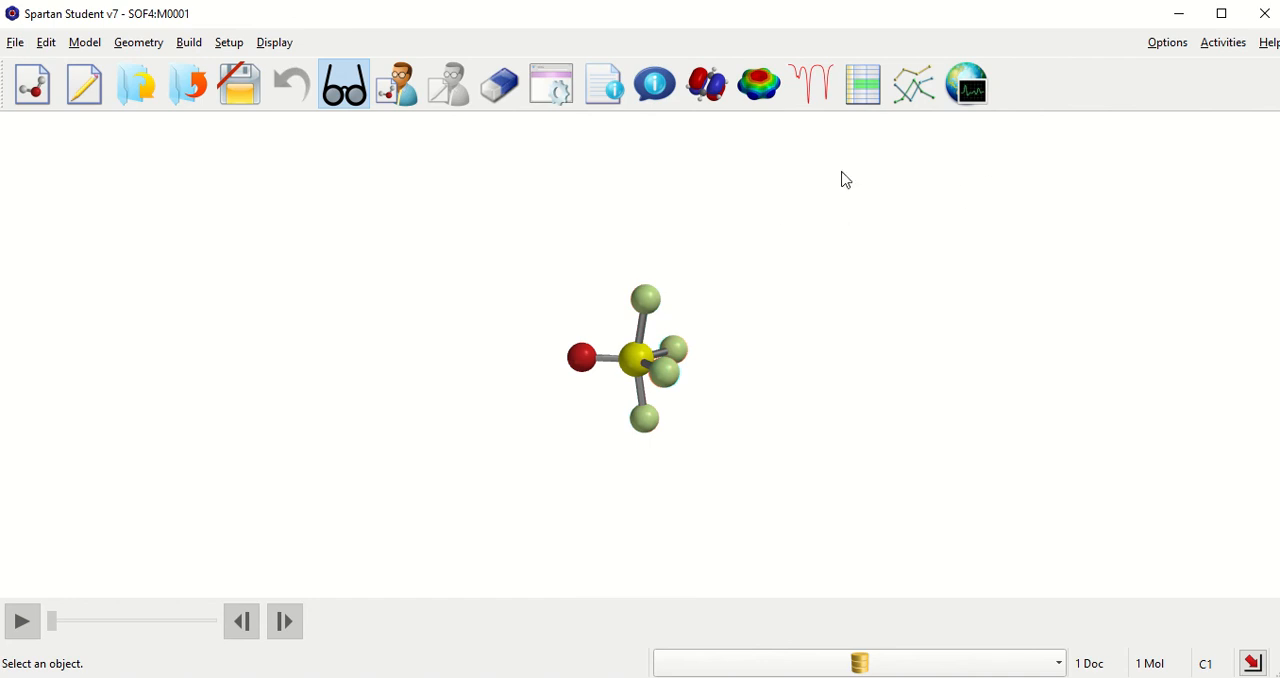
left_click(143, 46)
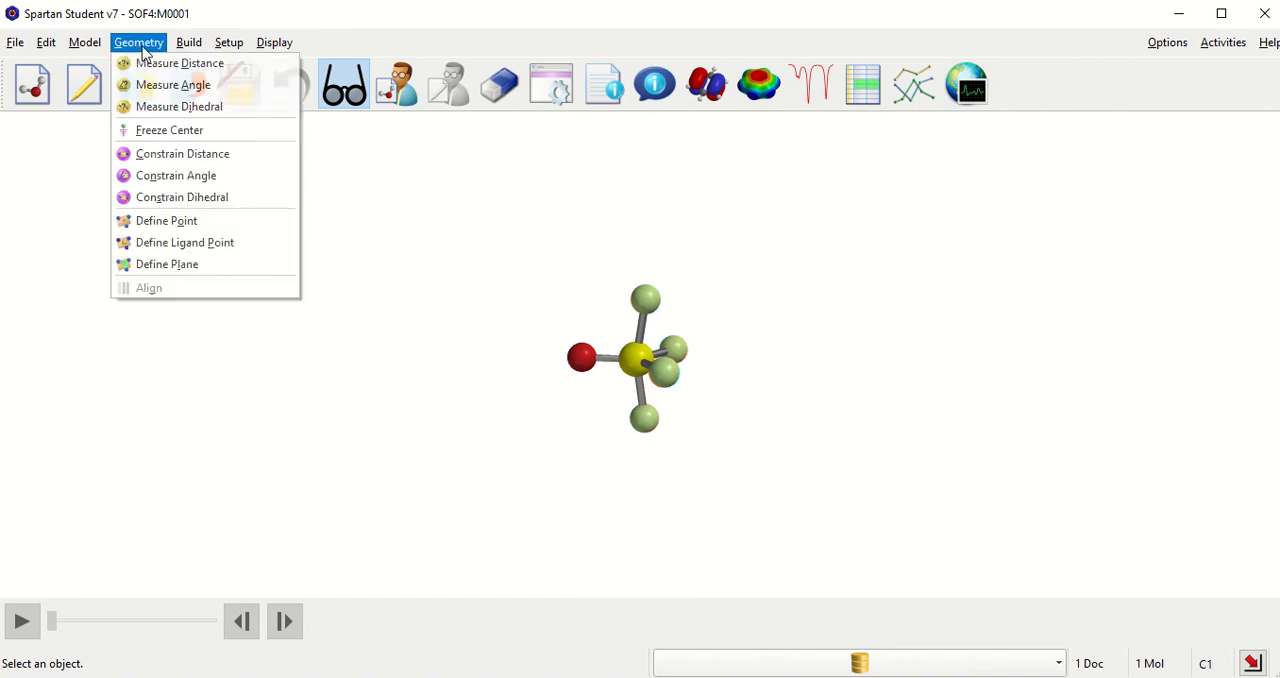
left_click(152, 66)
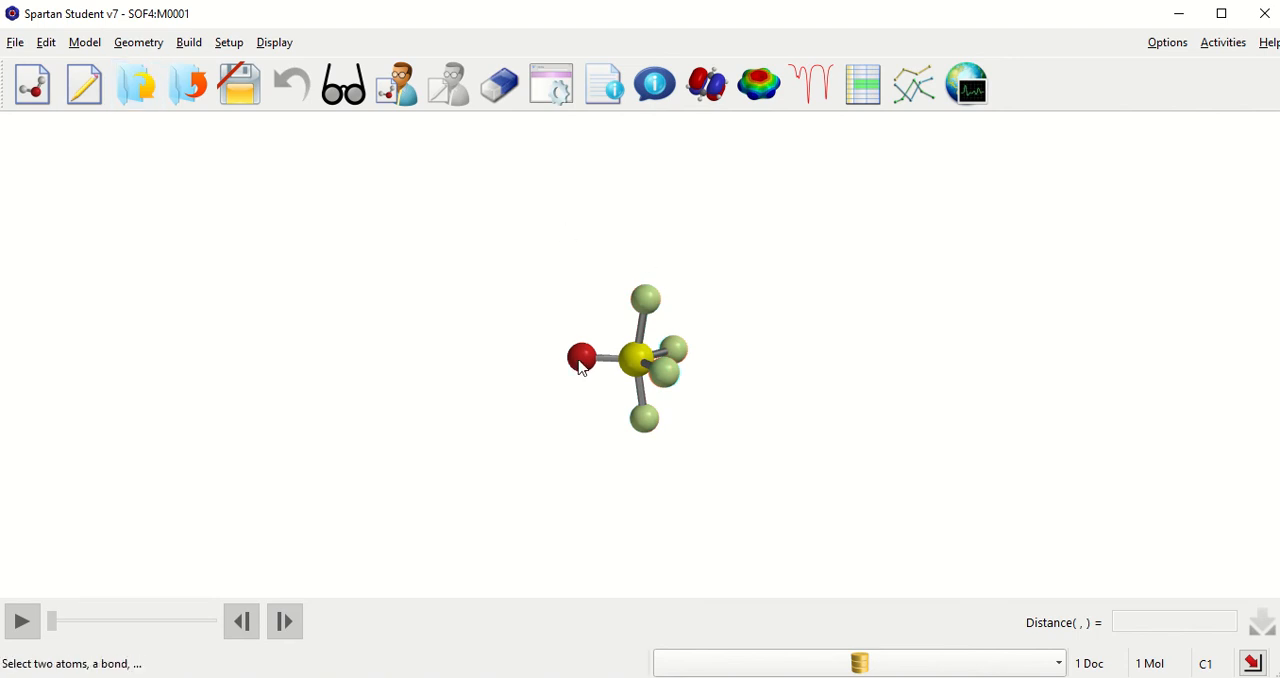
left_click(634, 362)
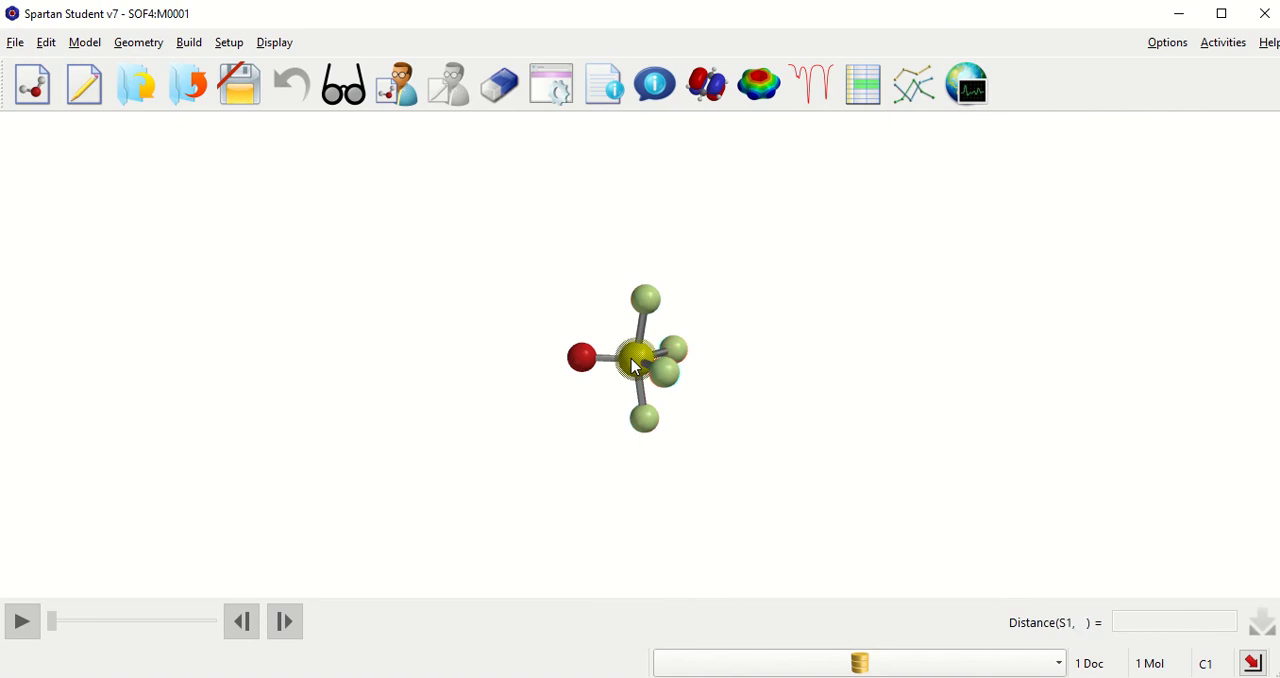
left_click(580, 362)
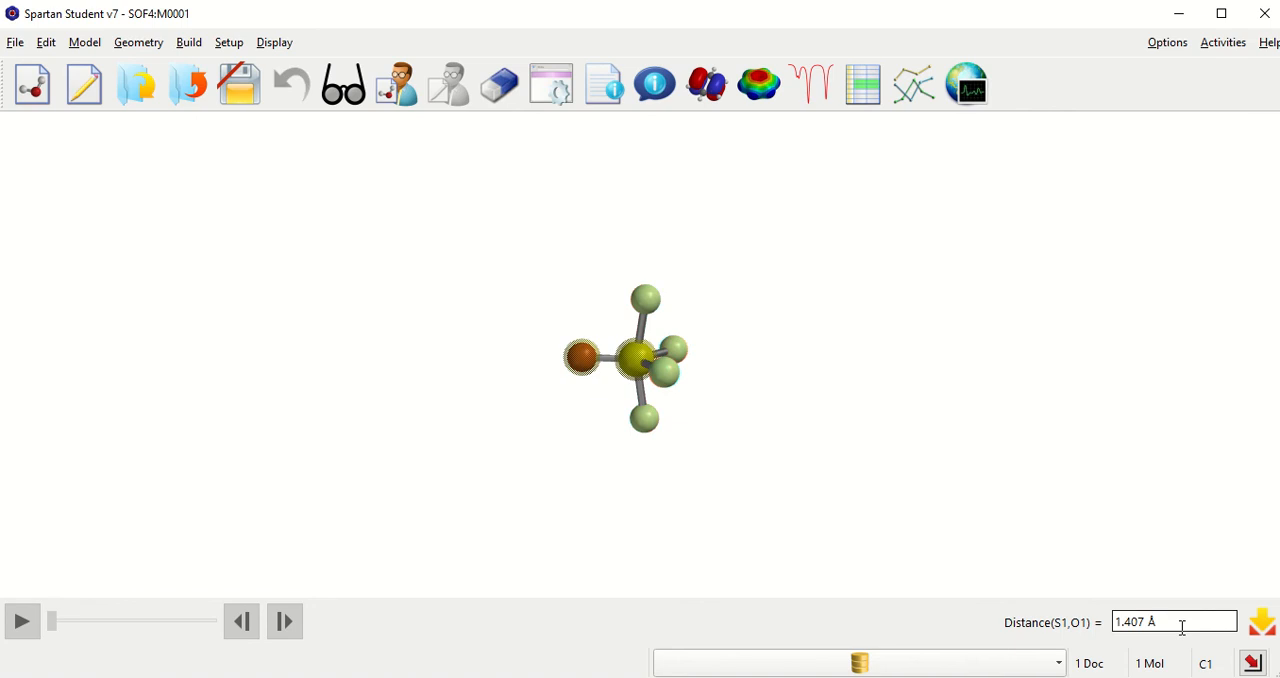
left_click_drag(1182, 627, 1098, 630)
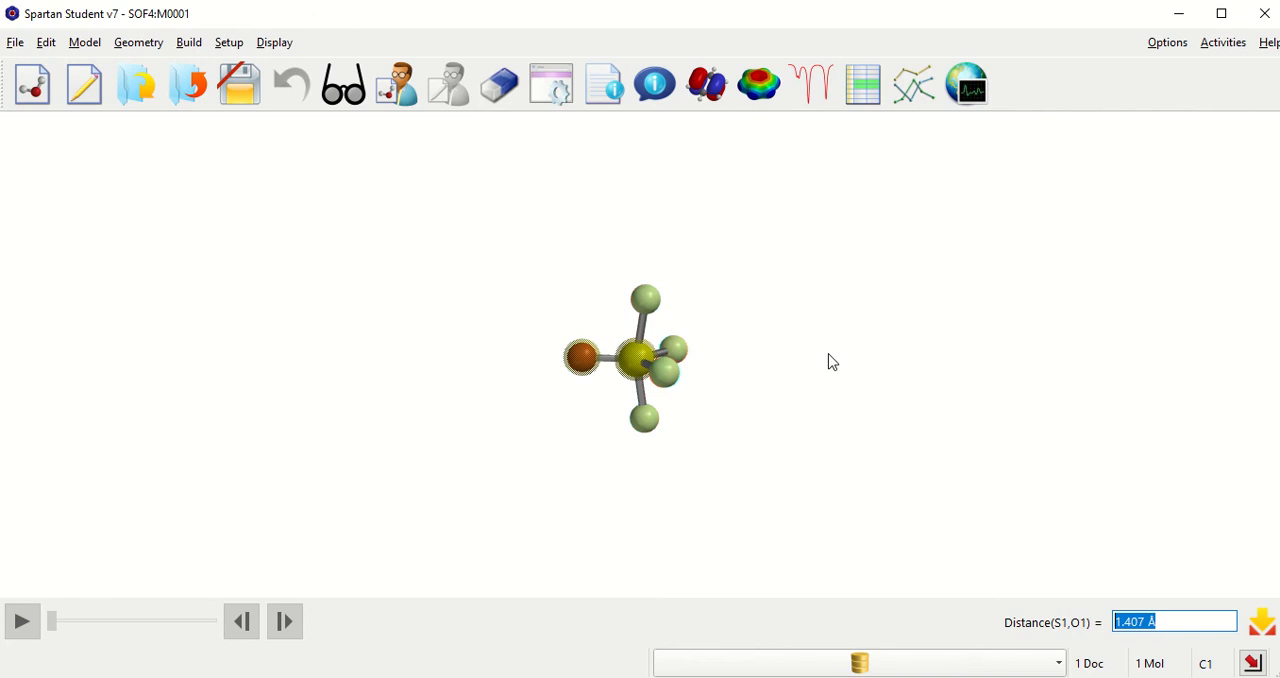
Step: Measure the bond distances from sulfur to an axial fluorine and from sulfur to an equatorial fluorine
left_click(645, 308)
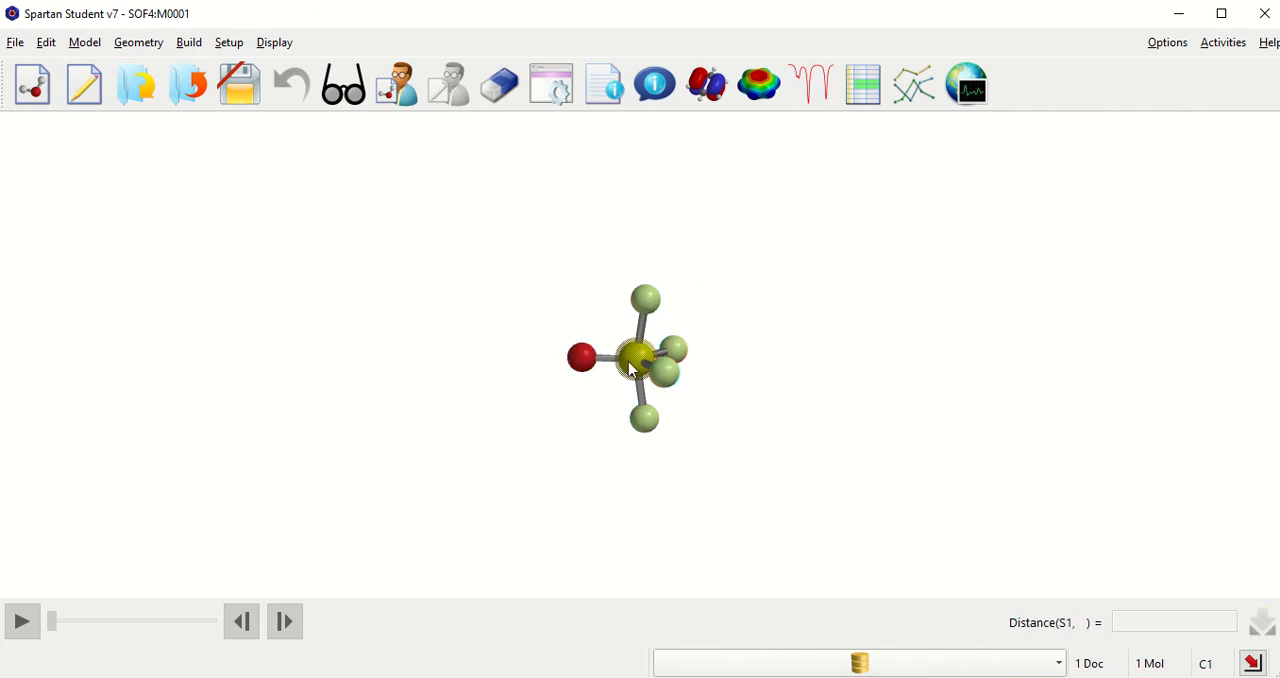
left_click(648, 302)
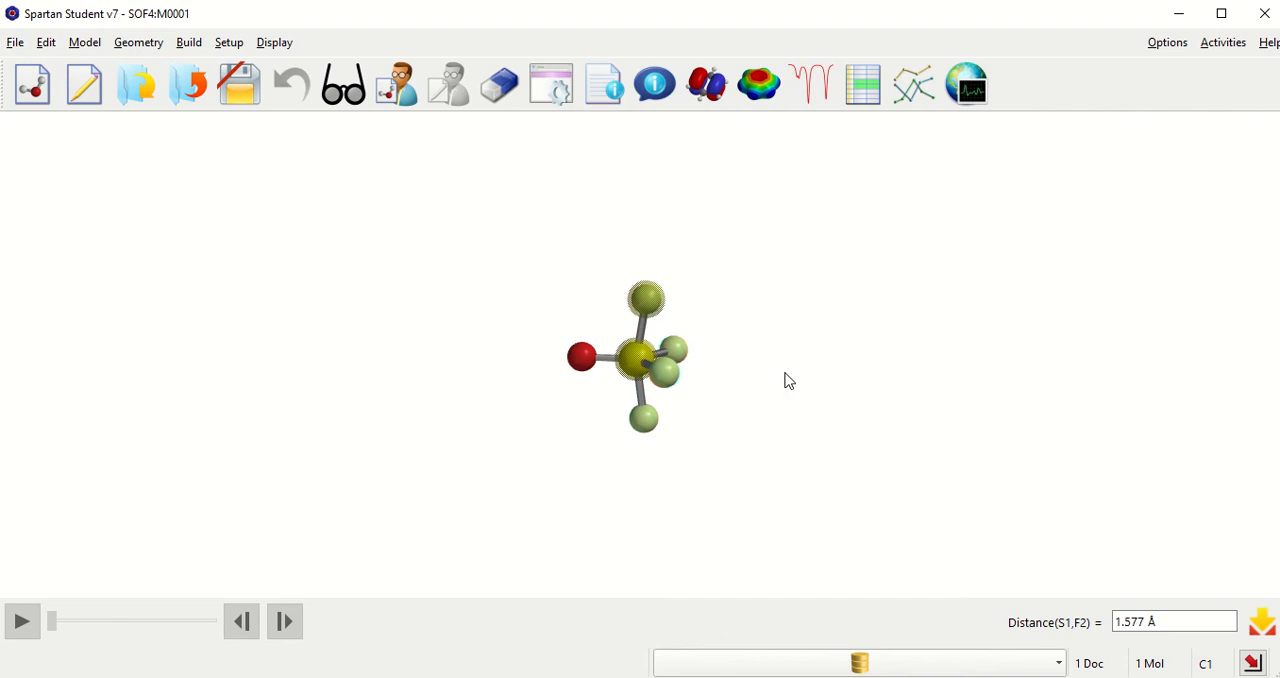
left_click_drag(1168, 622, 1098, 624)
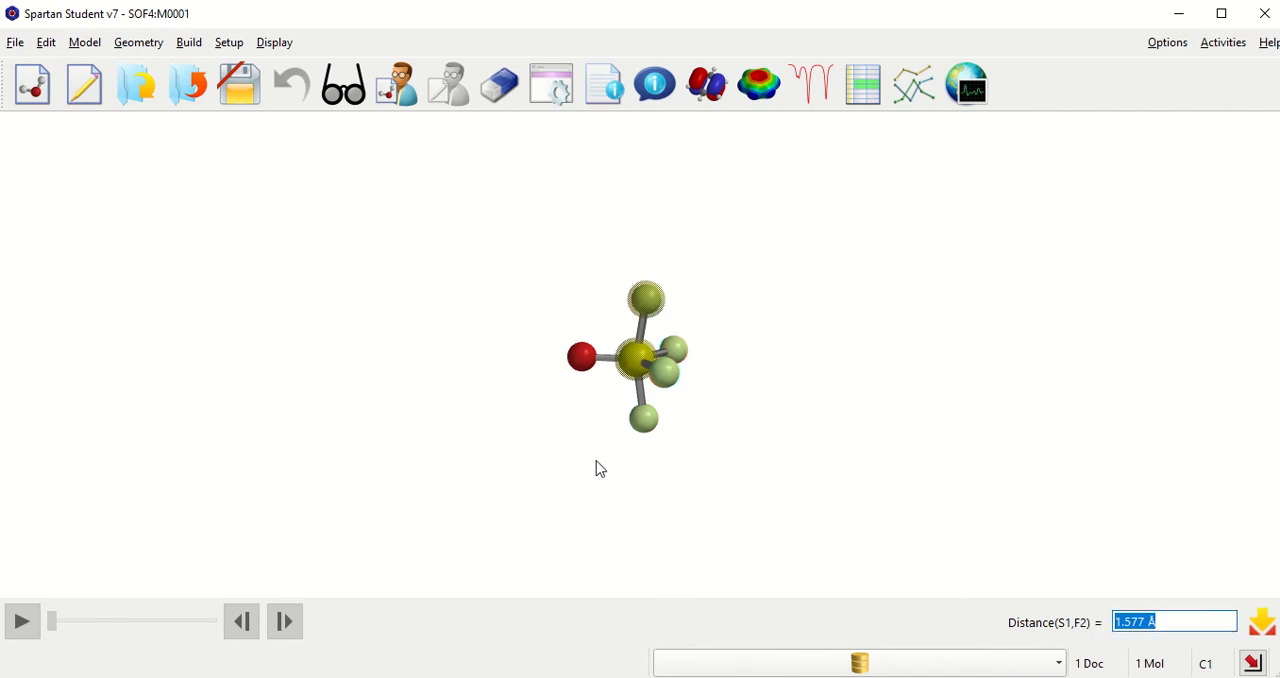
left_click(634, 372)
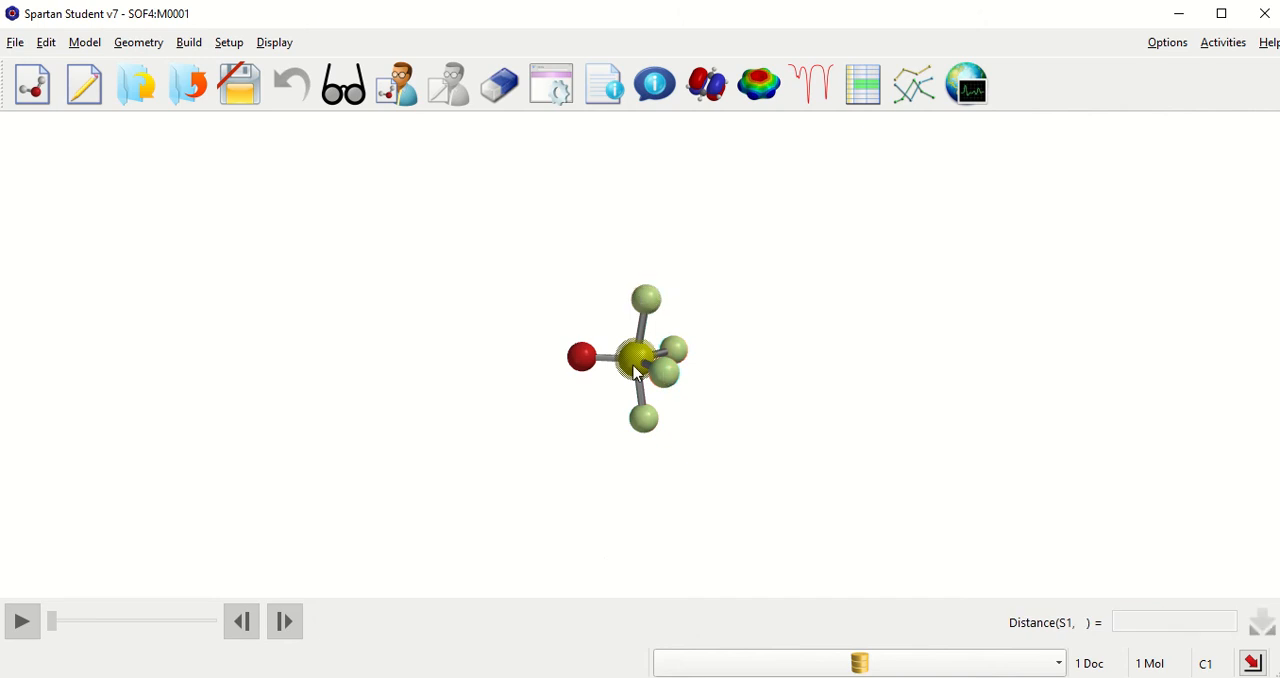
left_click(672, 384)
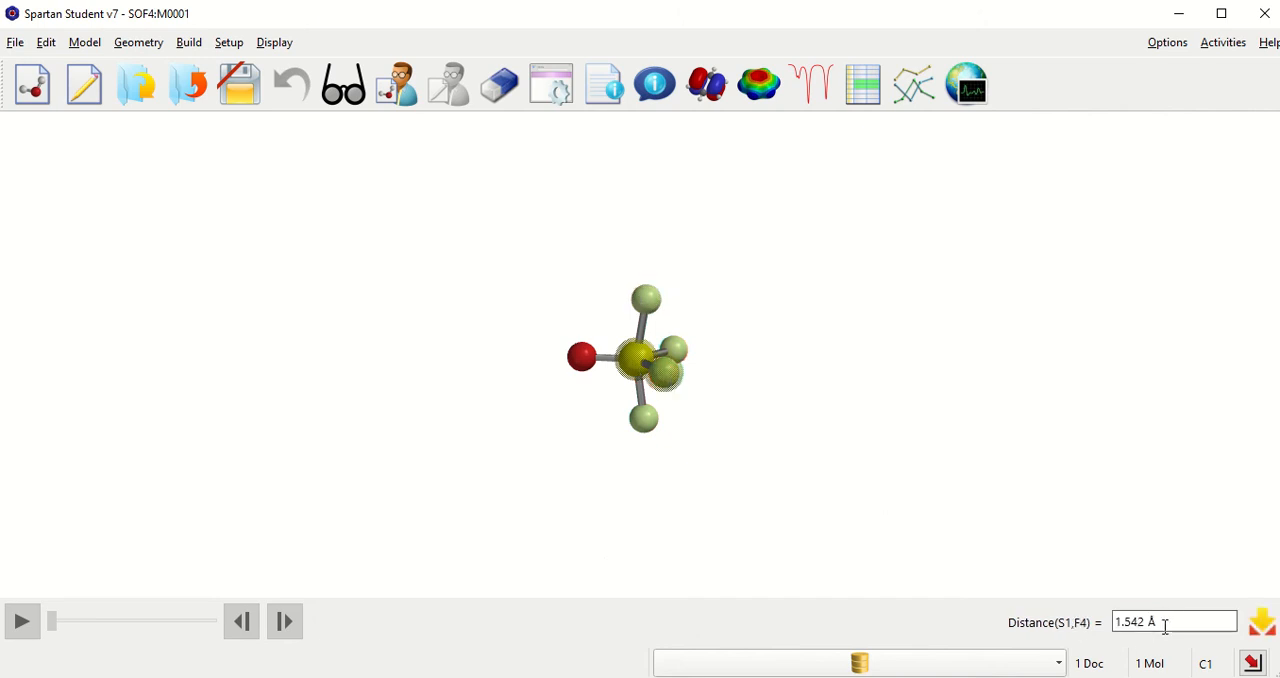
left_click_drag(1169, 625, 1100, 624)
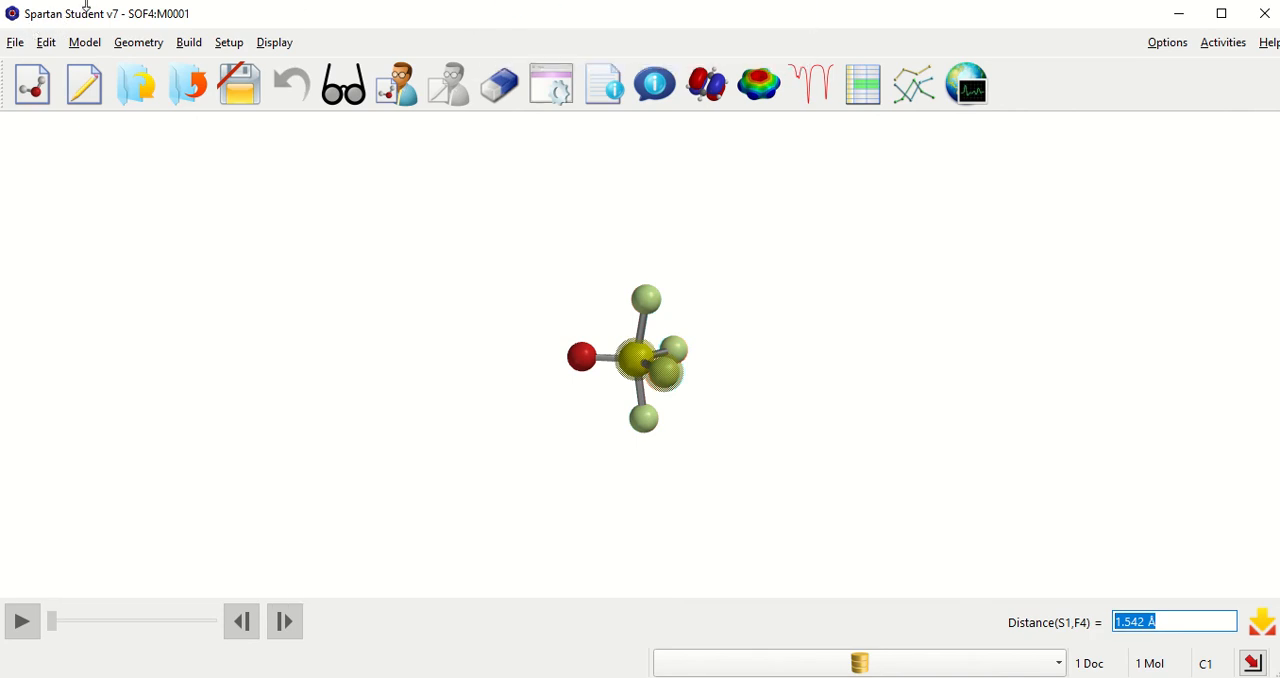
Step: Measure the F–S–F angle between the two equatorial fluorines, with sulfur as the vertex
left_click(146, 49)
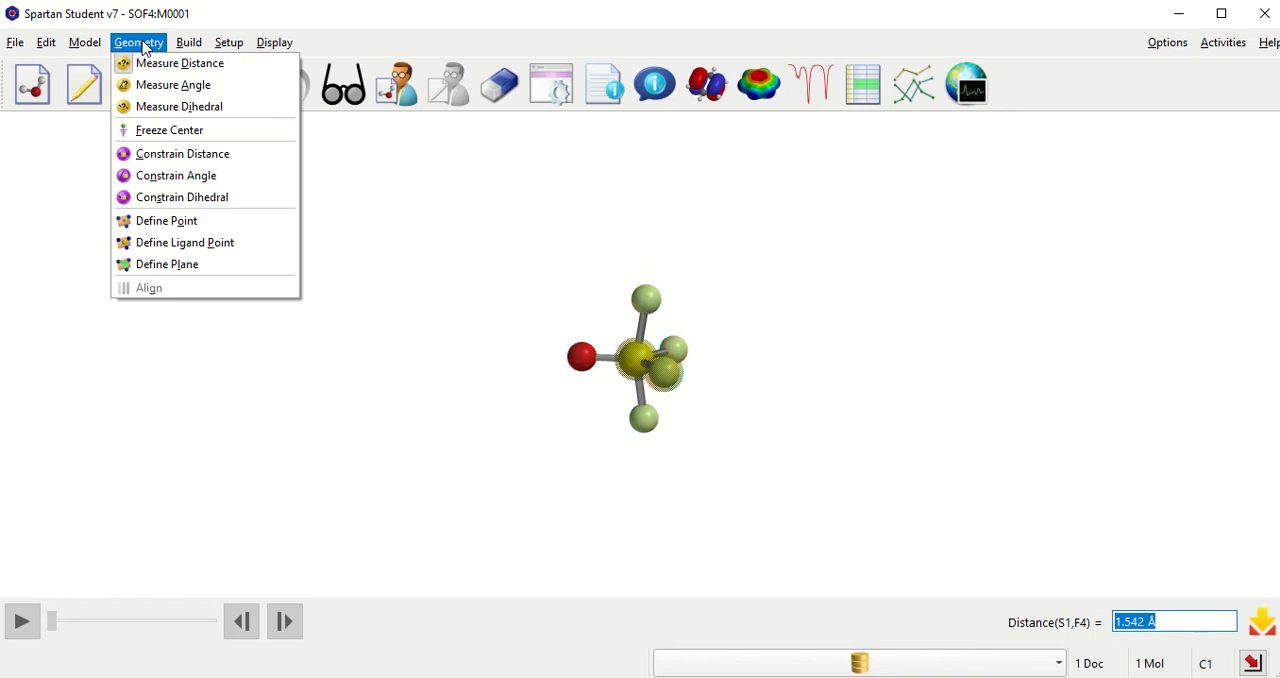
left_click(157, 87)
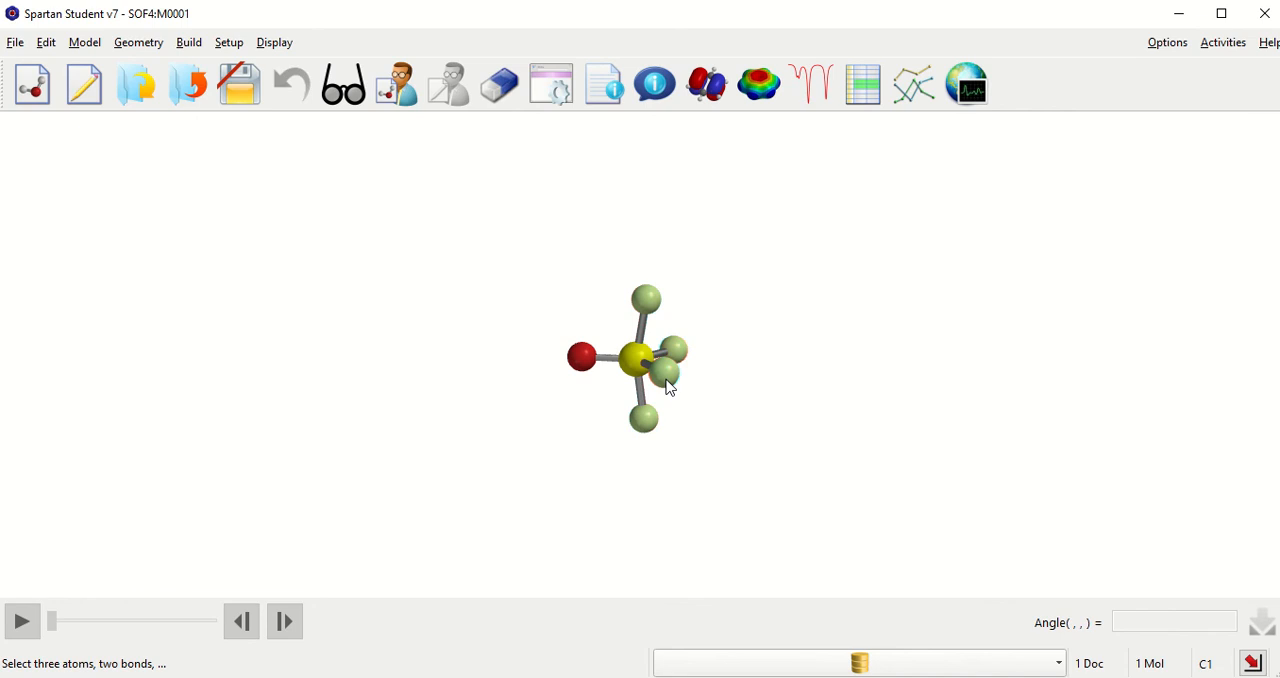
left_click(667, 377)
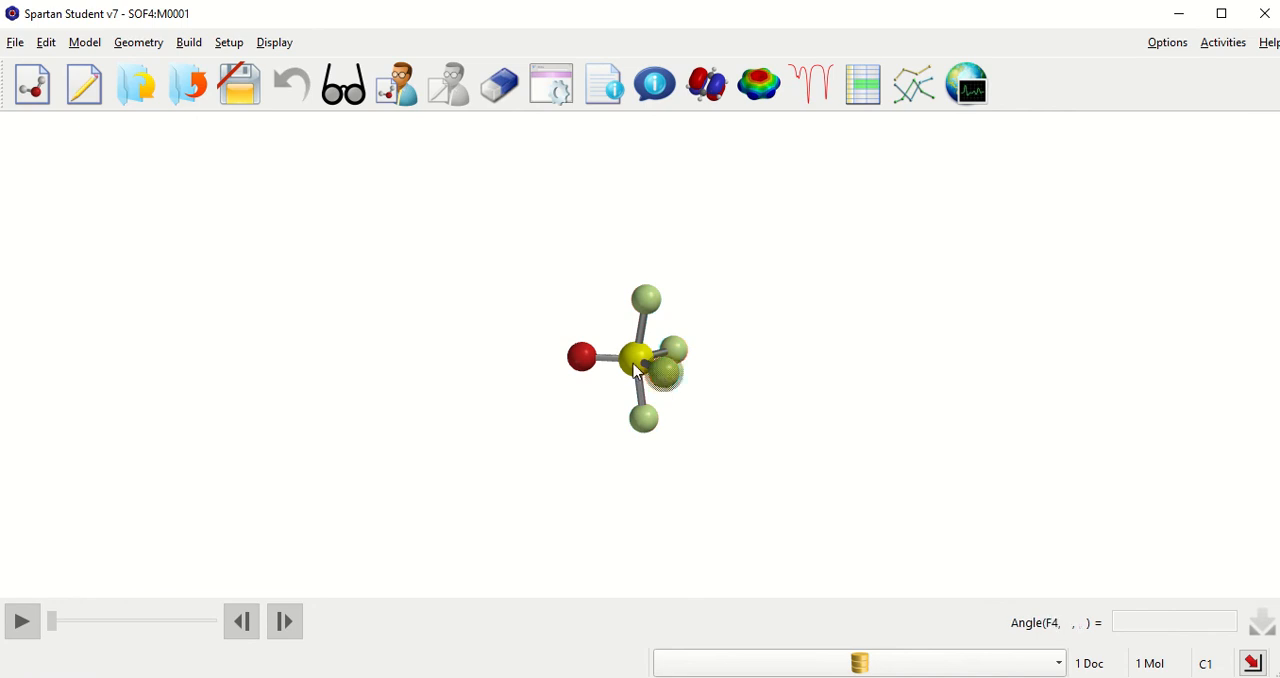
left_click(634, 366)
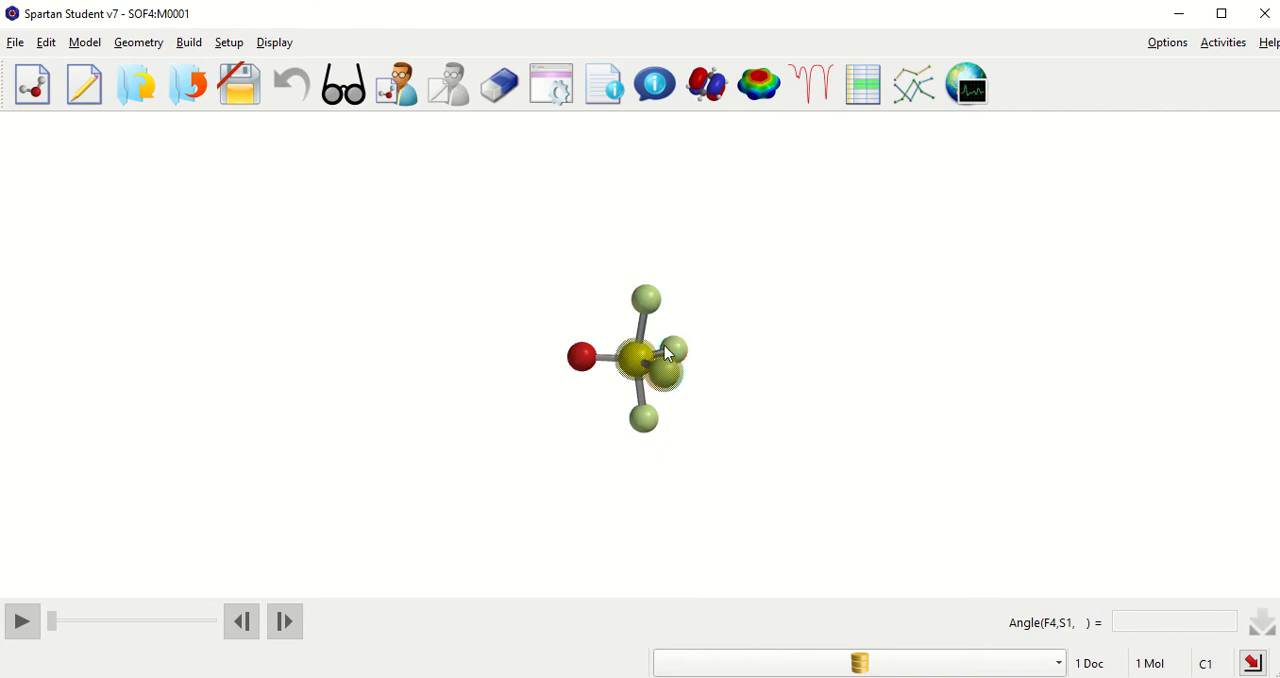
left_click(676, 350)
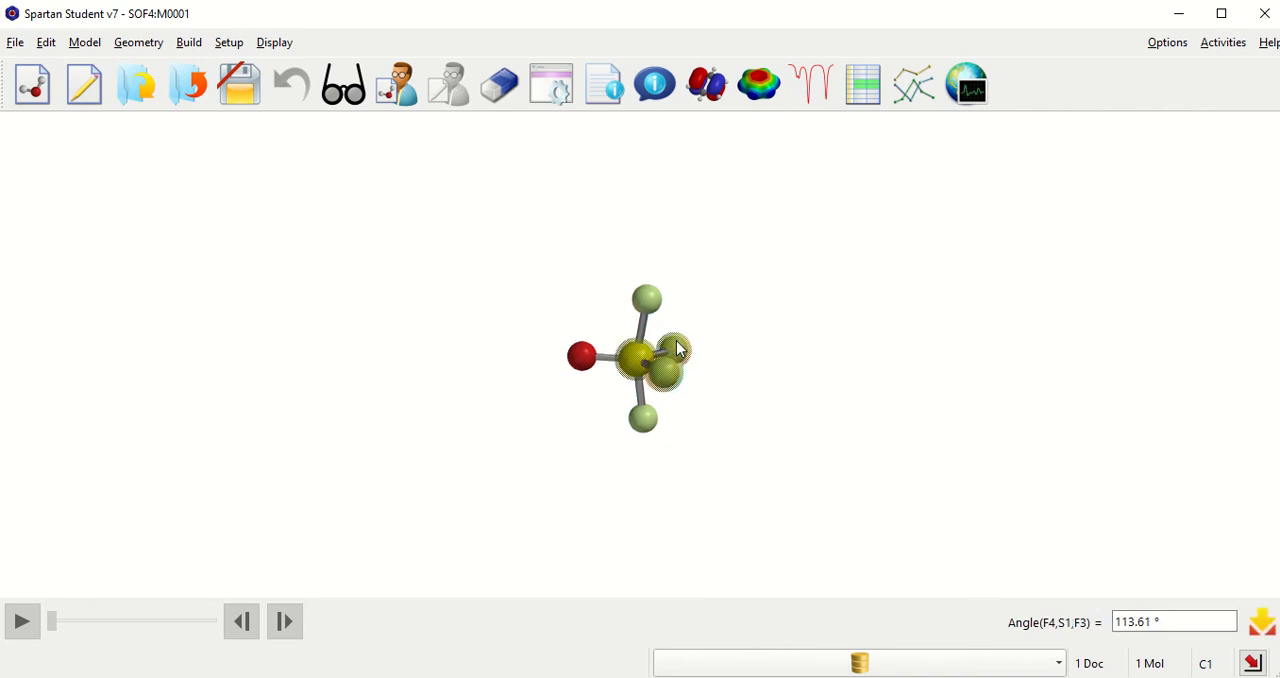
left_click_drag(1200, 622, 1092, 635)
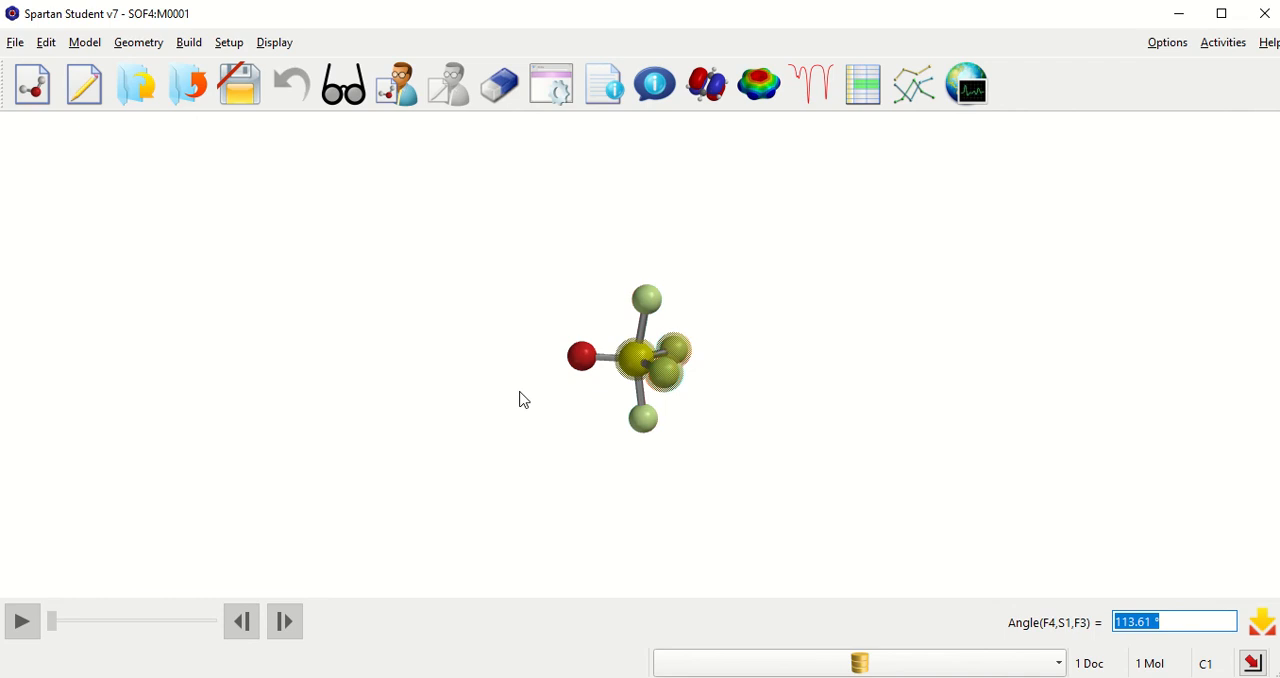
Step: Measure the angle from the oxygen through sulfur to an axial fluorine
left_click(581, 360)
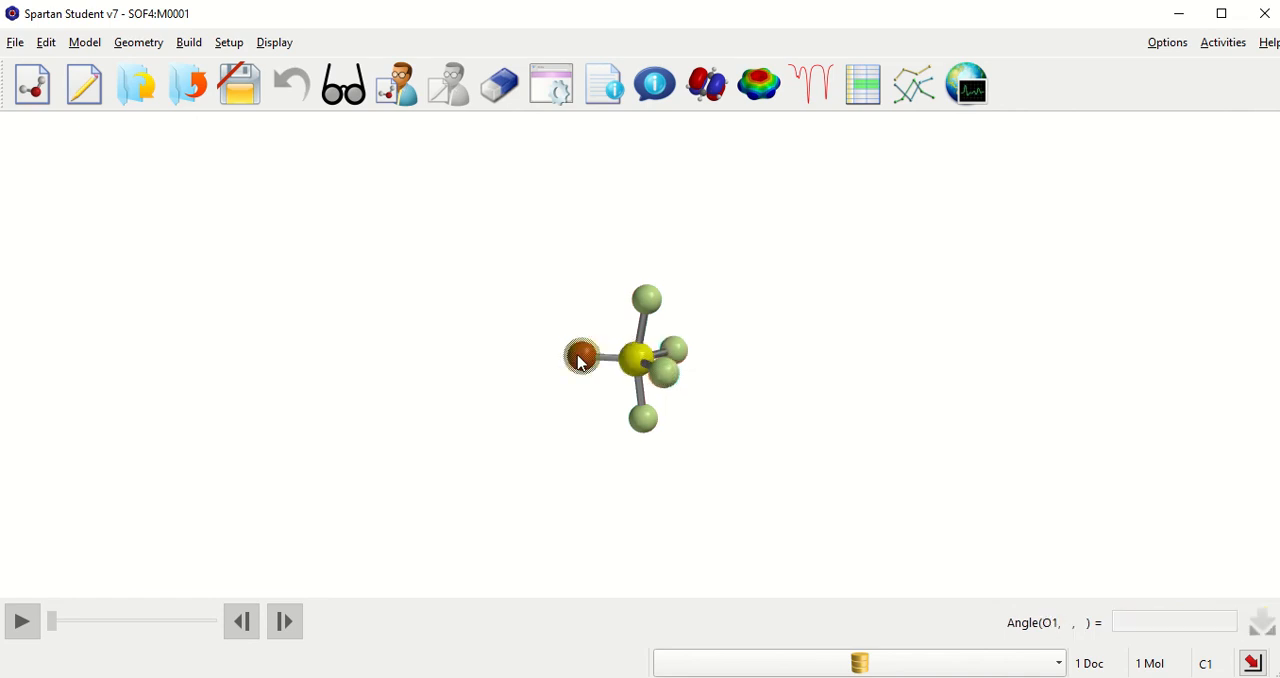
left_click(634, 368)
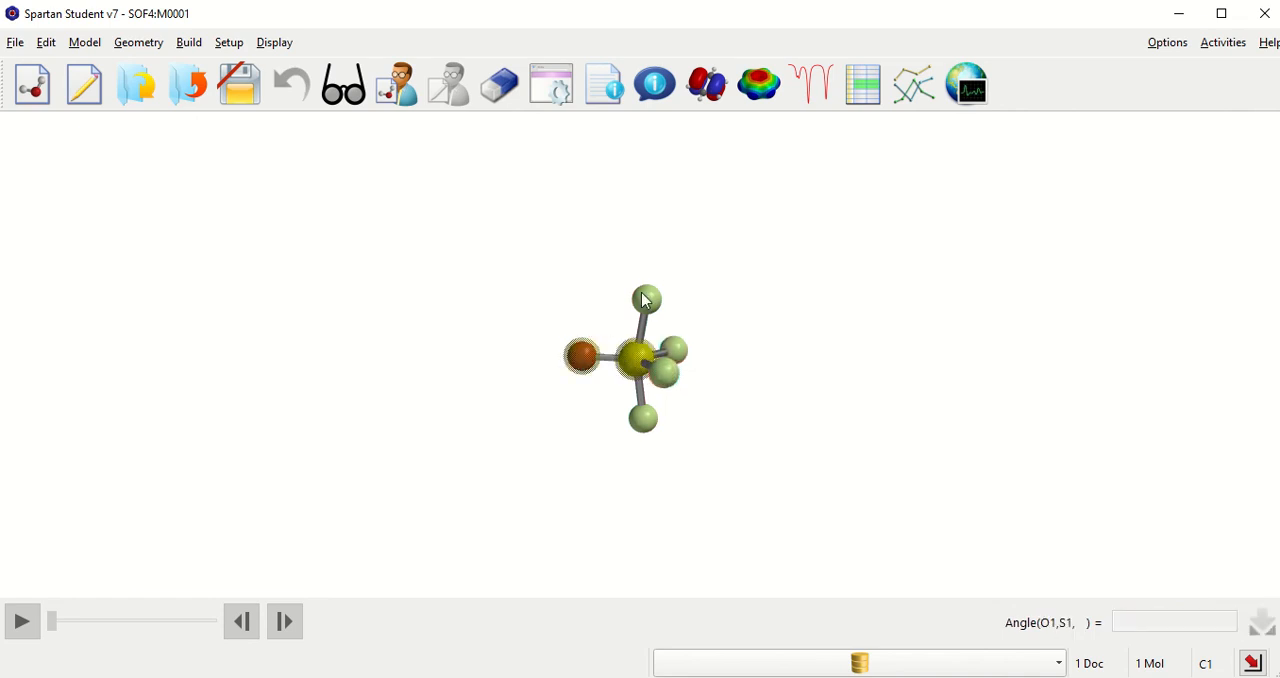
left_click(646, 299)
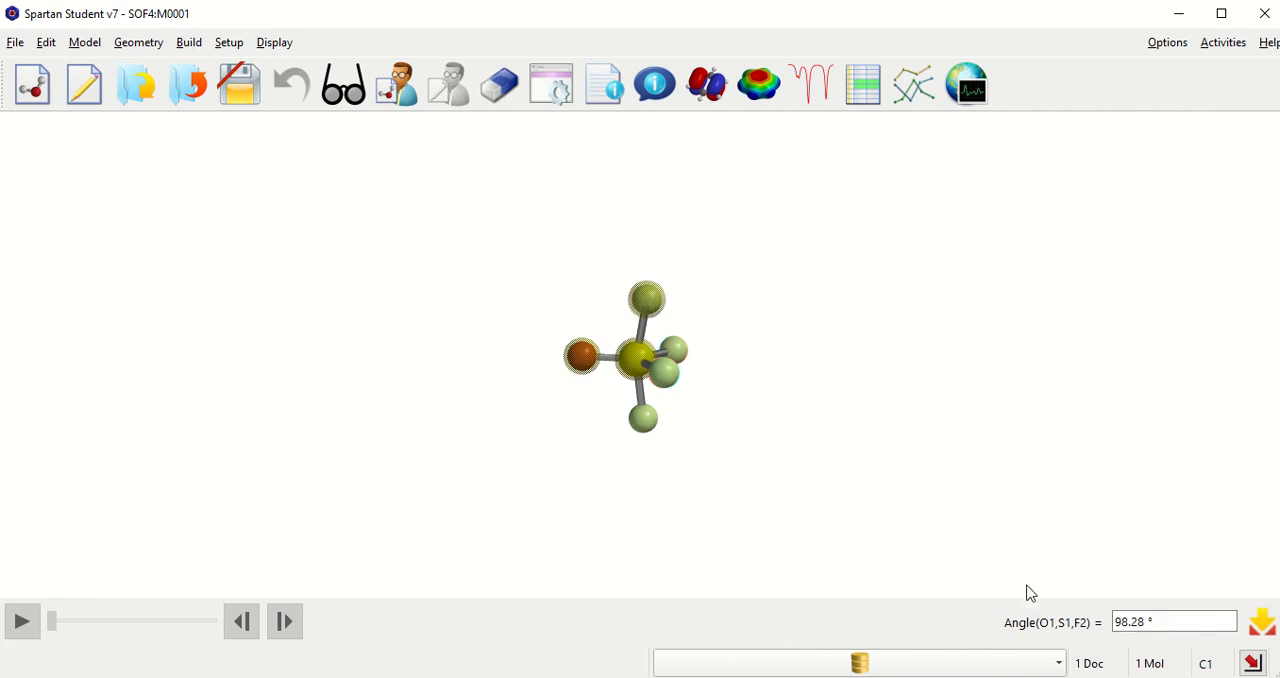
left_click_drag(1170, 622, 1094, 622)
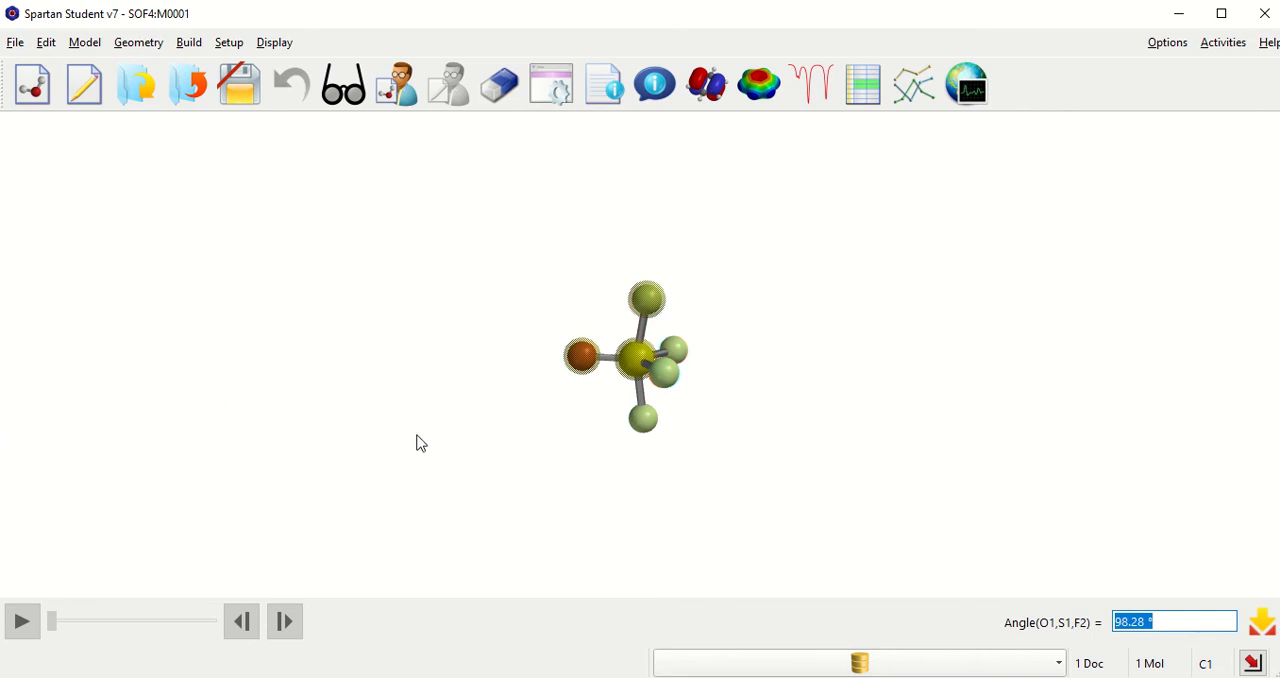
Step: Measure the angle from the oxygen through sulfur to an equatorial fluorine
left_click(576, 364)
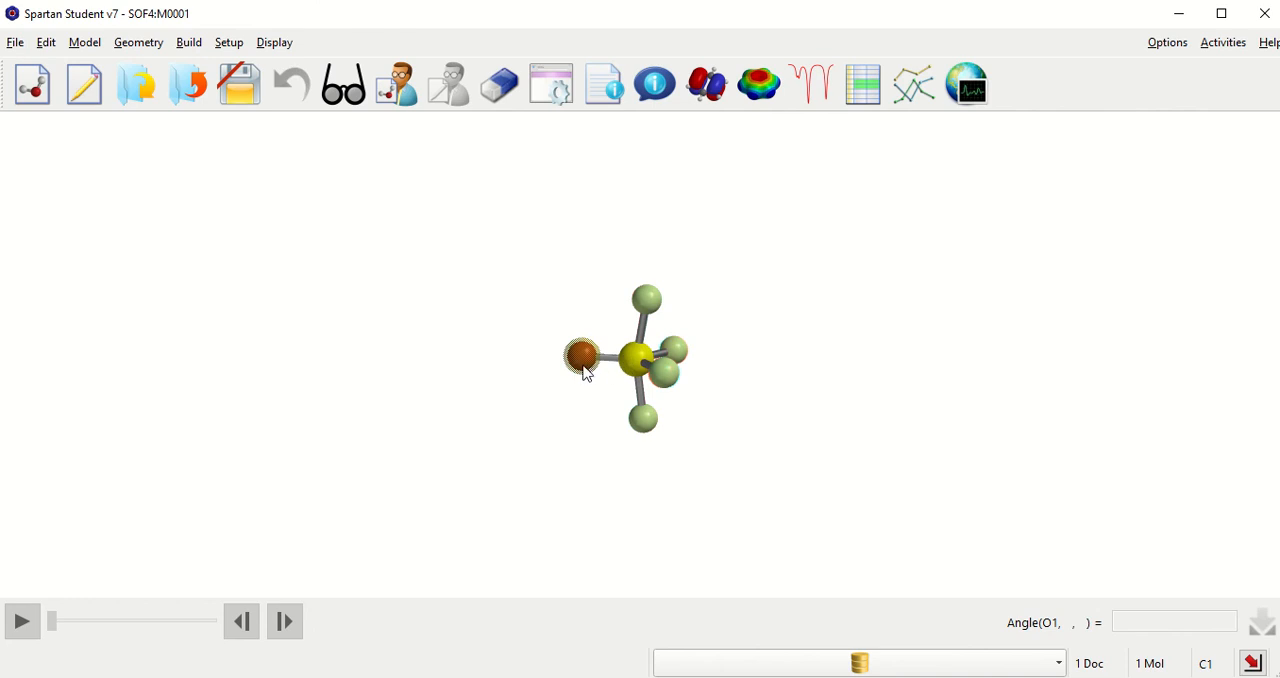
left_click(632, 360)
left_click(672, 378)
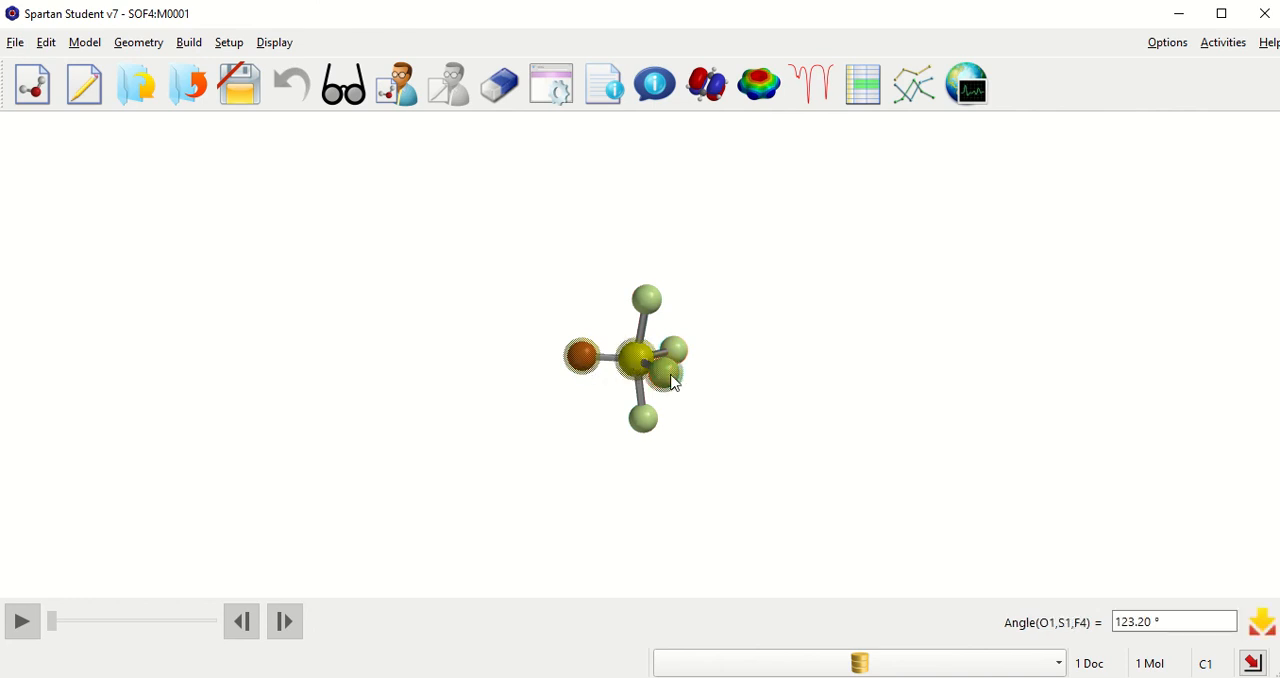
left_click_drag(1200, 621, 1080, 634)
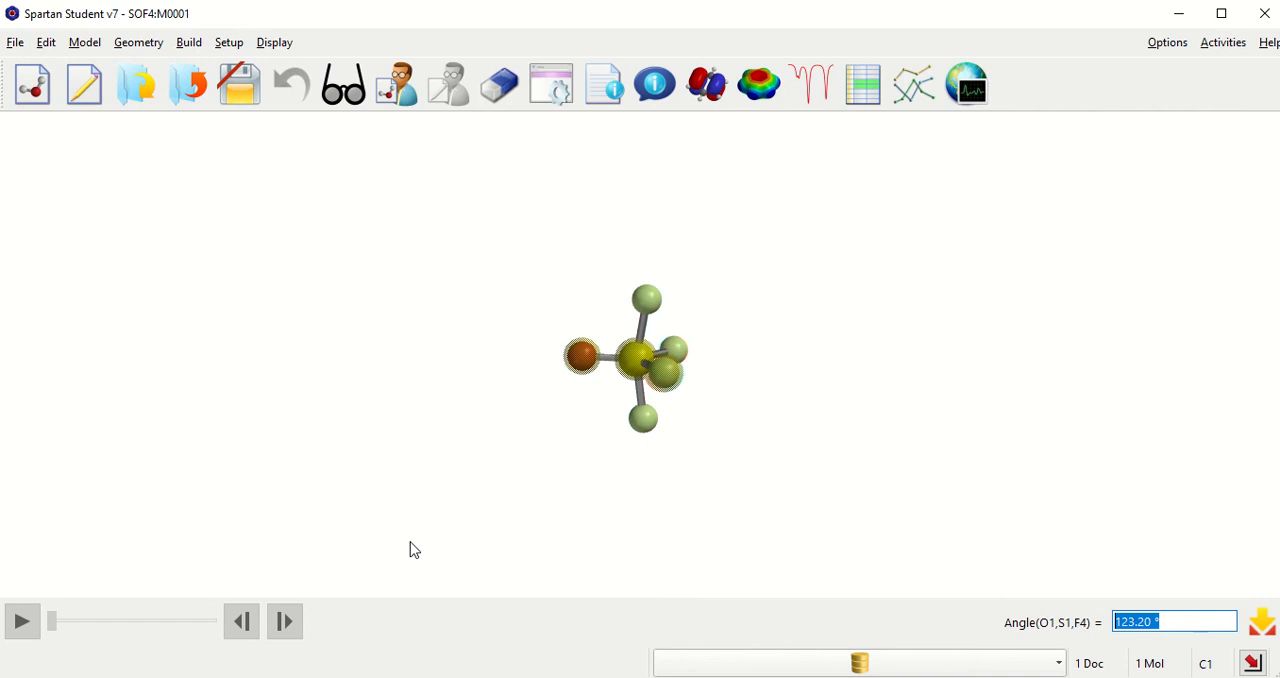
Step: Measure the F–S–F angle between an axial and an equatorial fluorine, and return to view mode
left_click(648, 300)
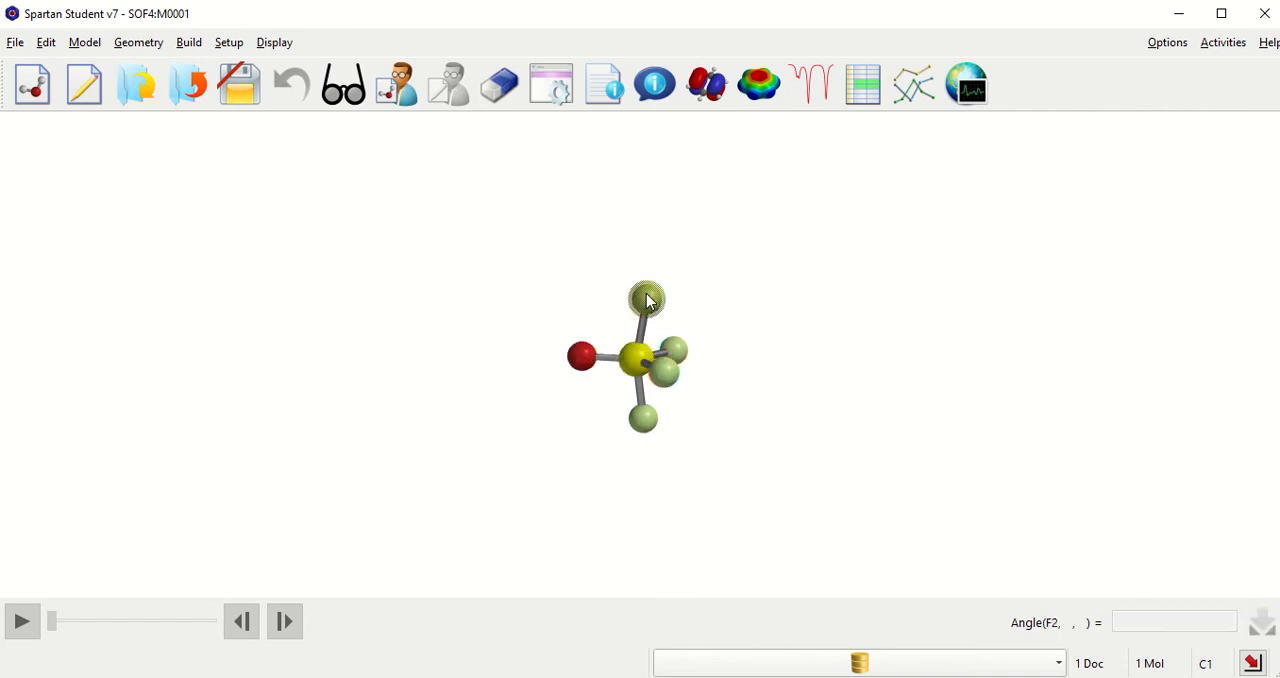
left_click(630, 364)
left_click(666, 380)
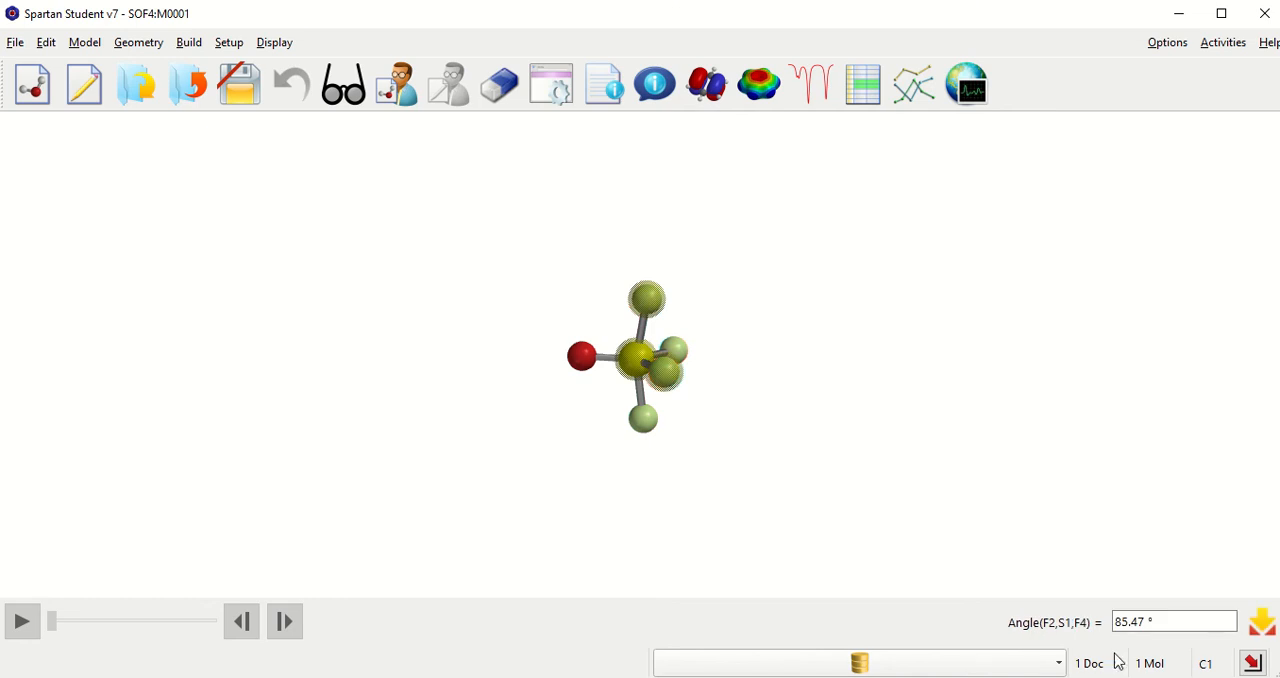
left_click(1130, 621)
left_click_drag(1130, 621, 1097, 622)
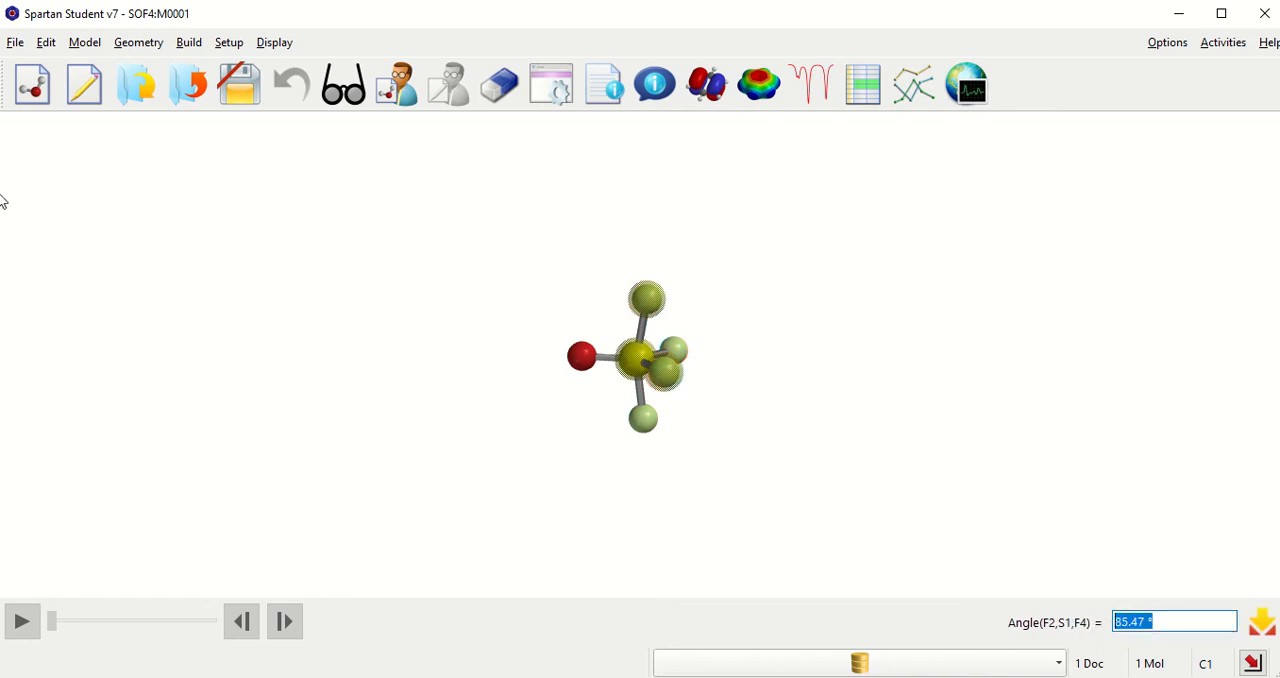
left_click(336, 95)
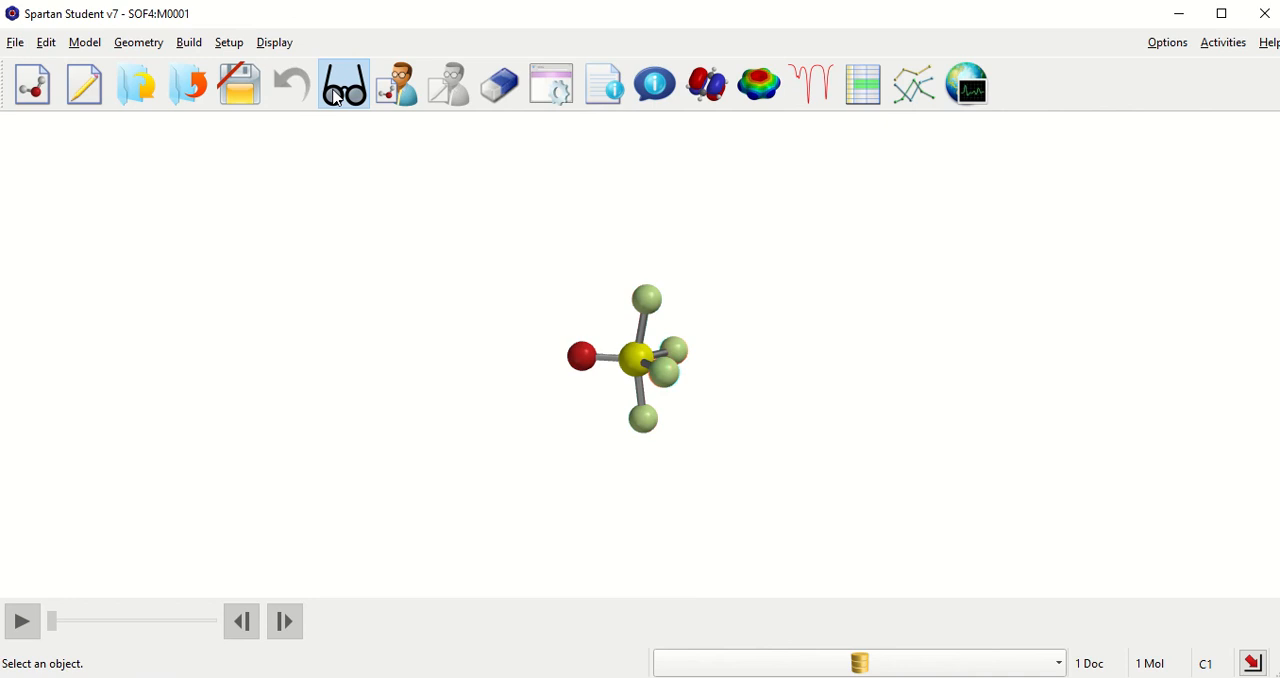
Step: Check the dipole moment in the molecule's properties and close the properties window
left_click(272, 43)
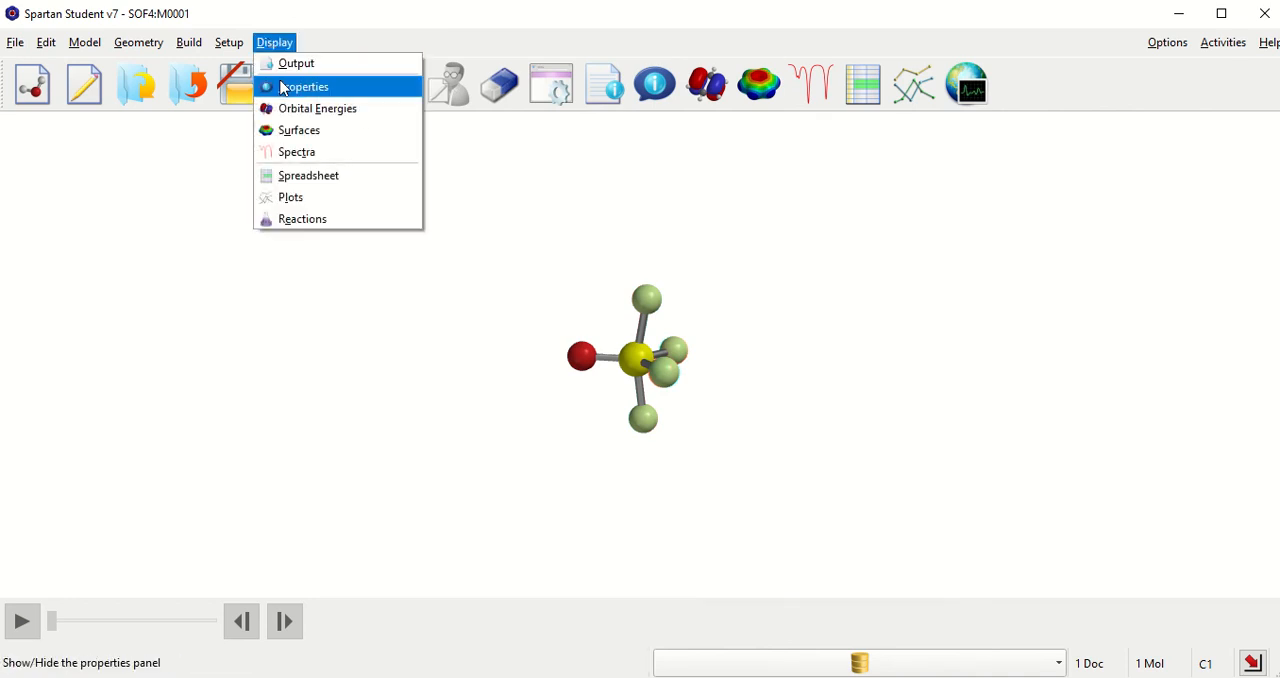
left_click(287, 88)
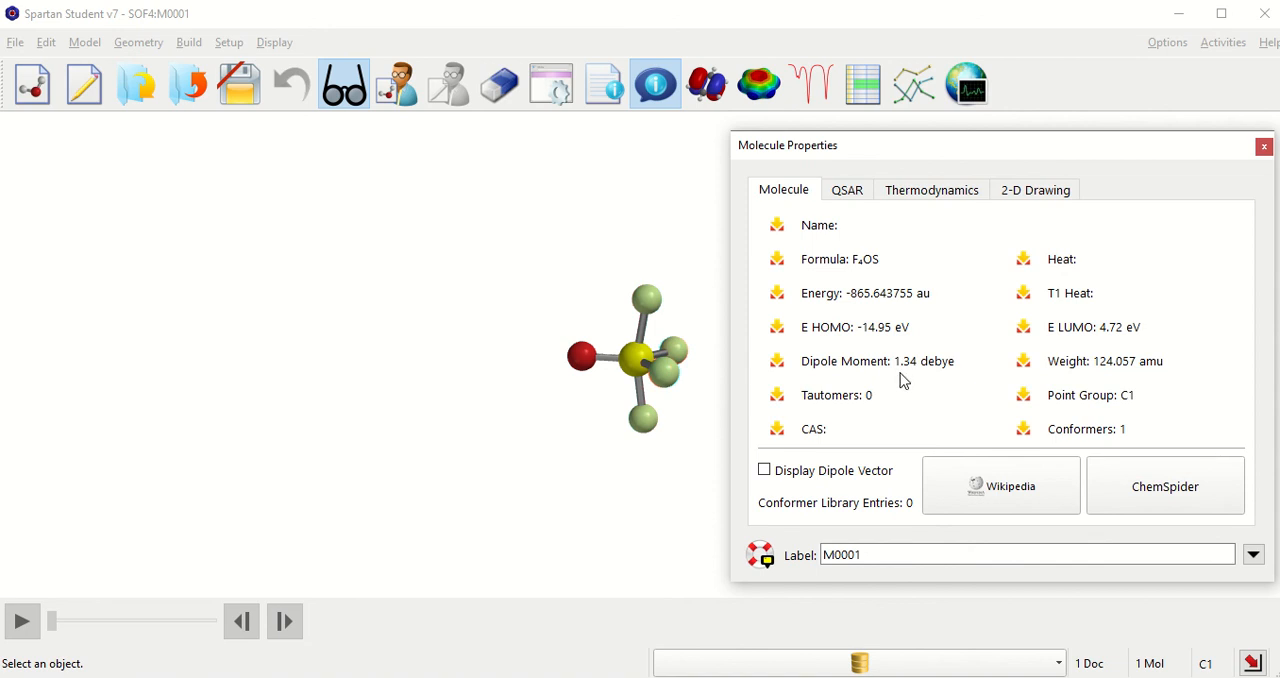
mouse_move(901, 379)
left_click(1264, 148)
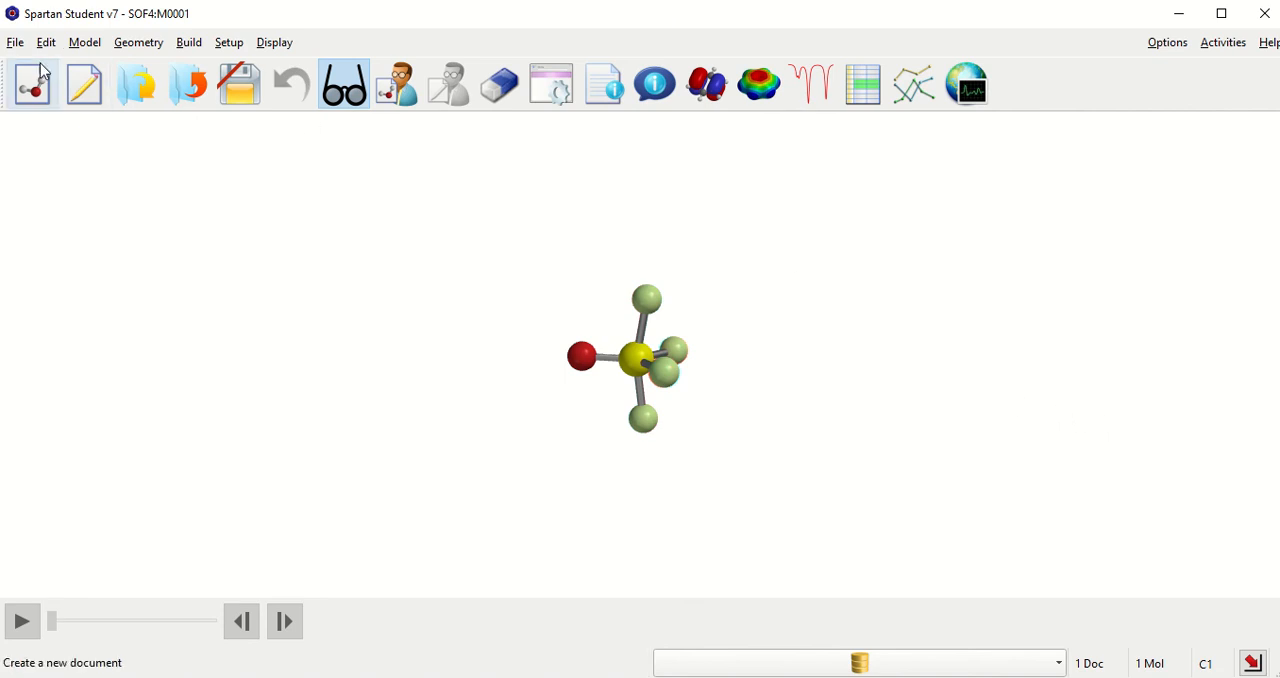
Step: Start a new molecule build, place an oxygen atom with tetrahedral four-coordinate geometry, and switch to view mode
left_click(16, 44)
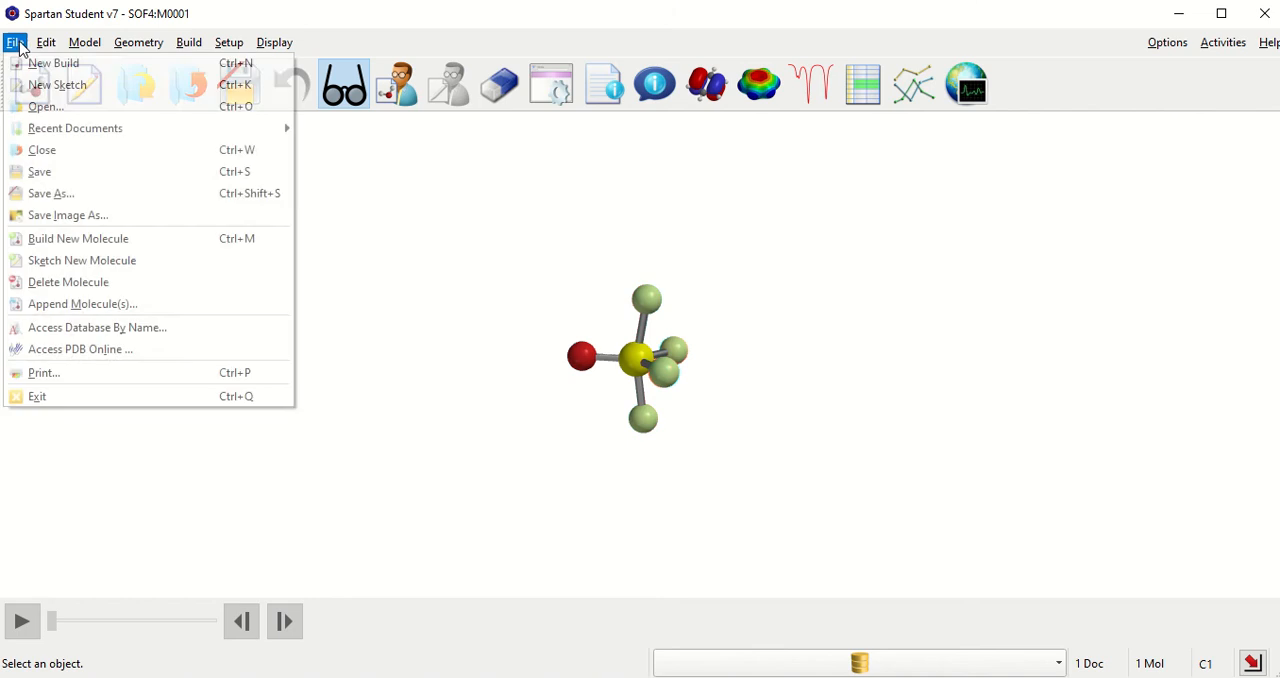
left_click(30, 64)
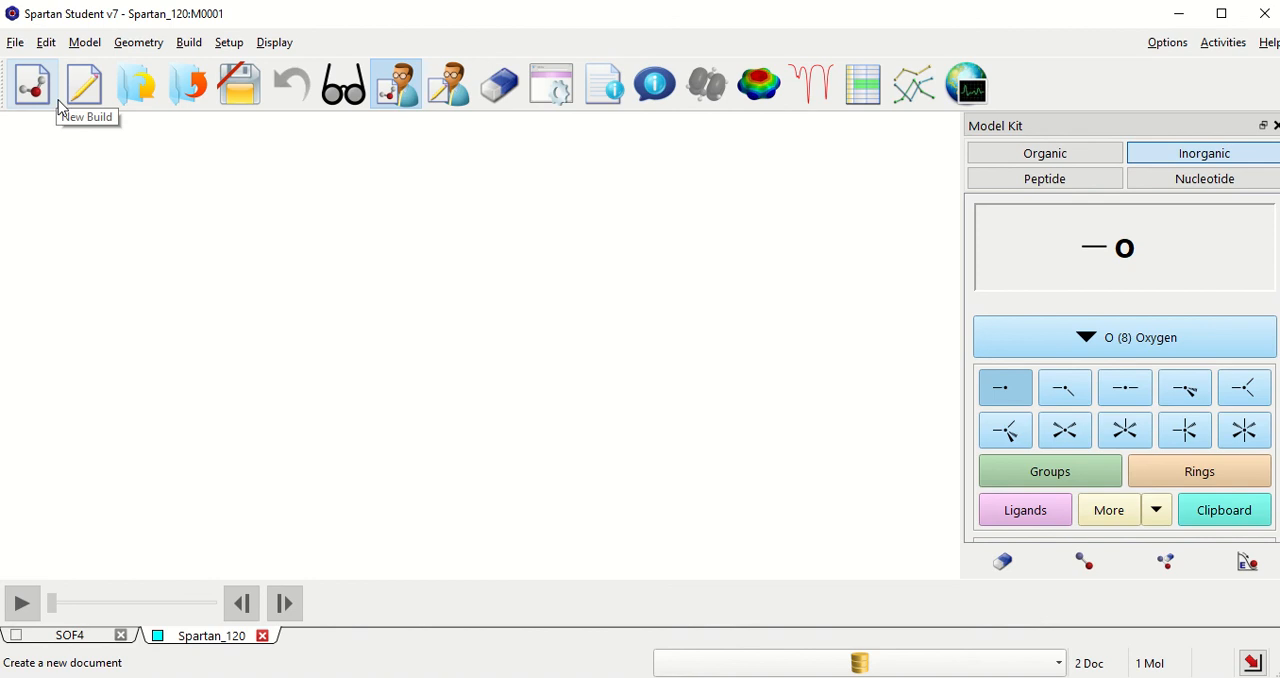
left_click(1182, 340)
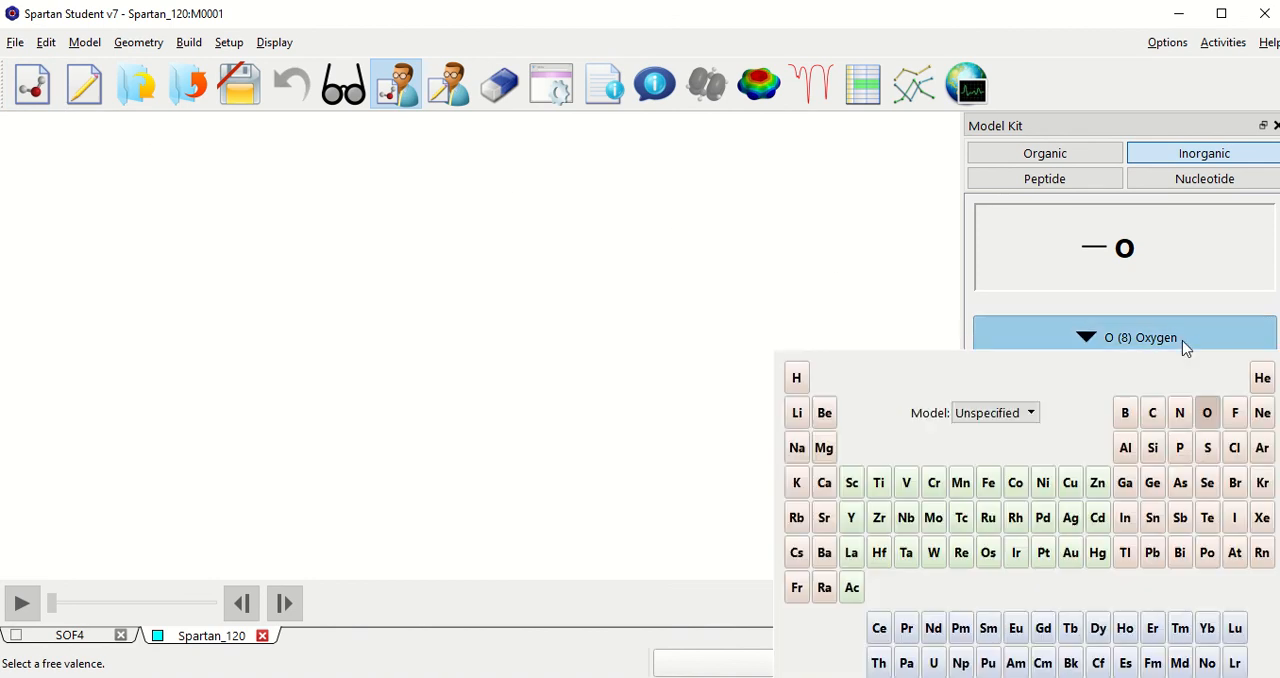
left_click(1208, 415)
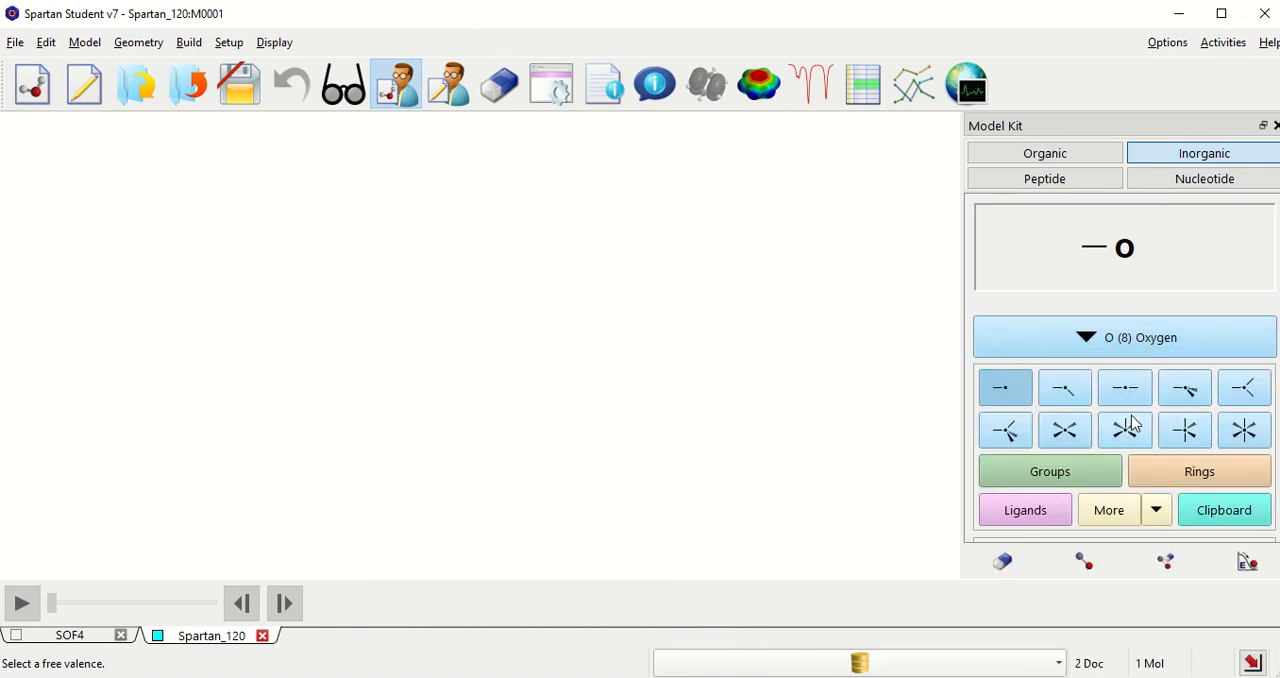
left_click(1010, 438)
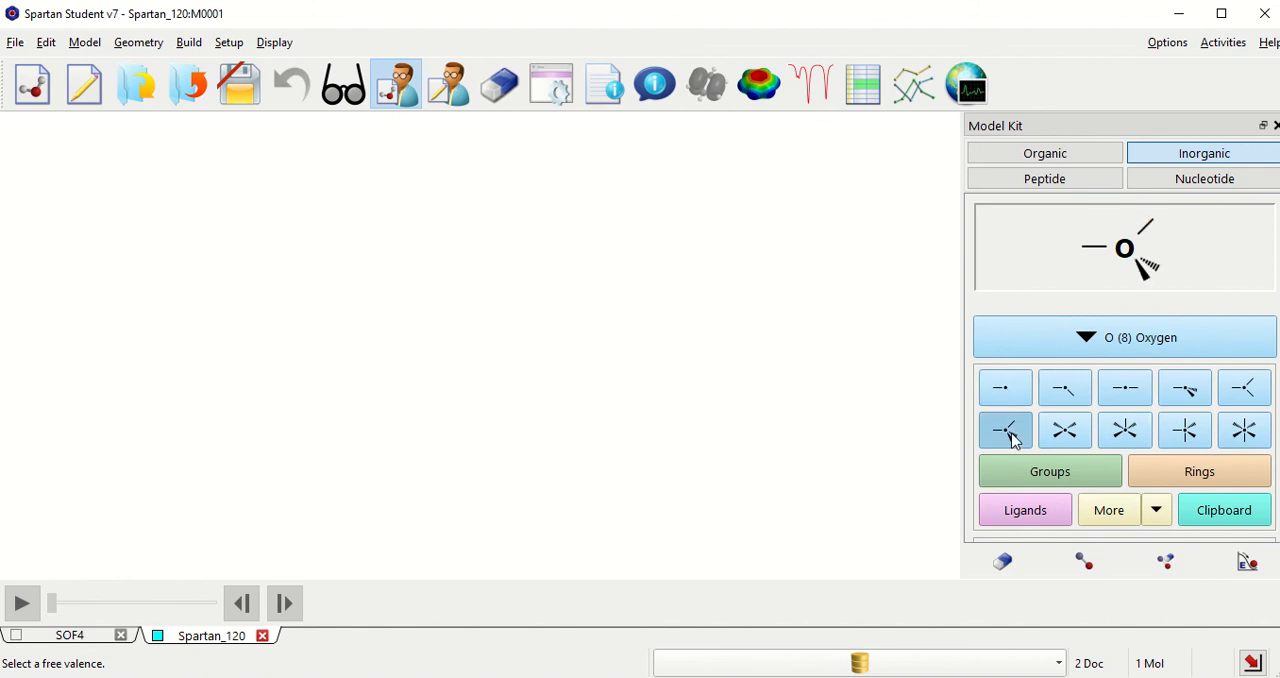
left_click(433, 340)
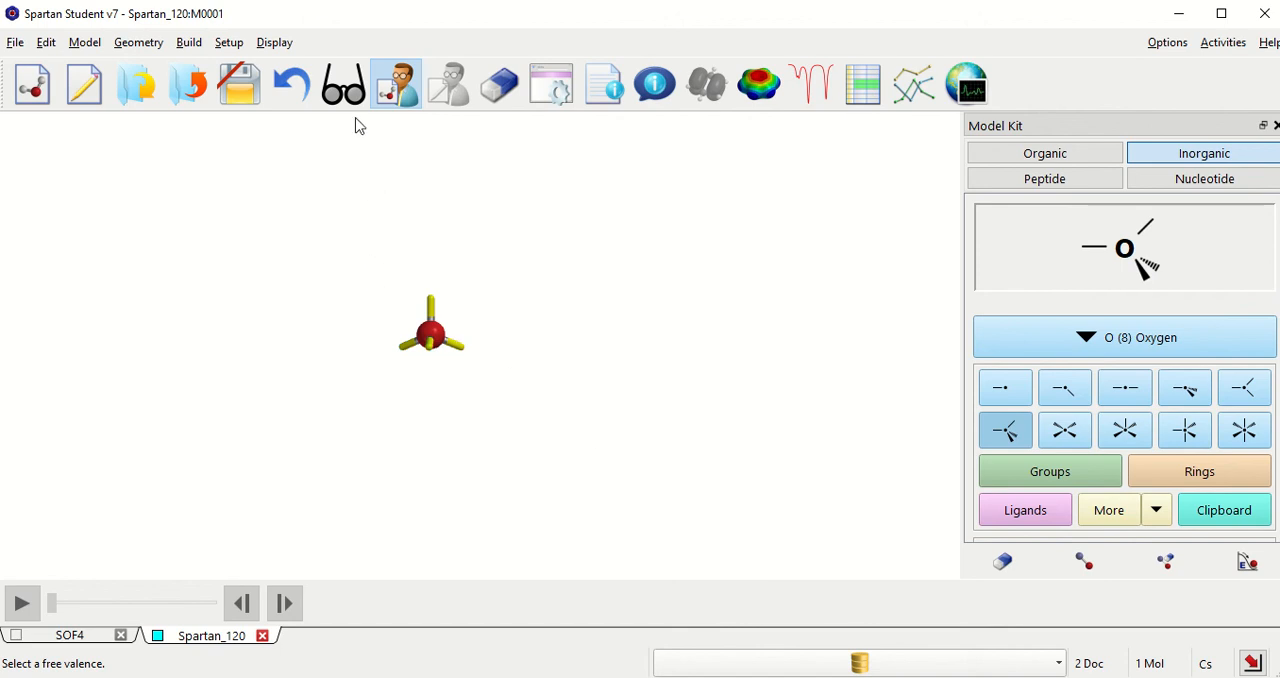
left_click(331, 88)
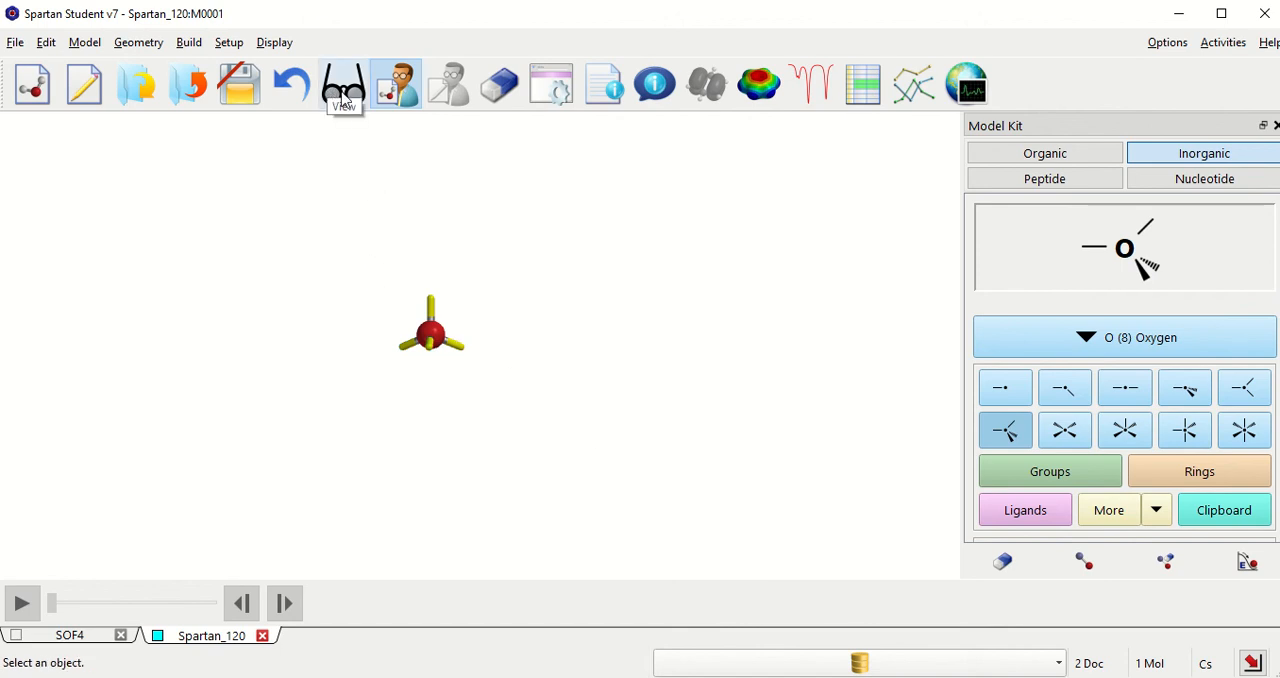
left_click(343, 90)
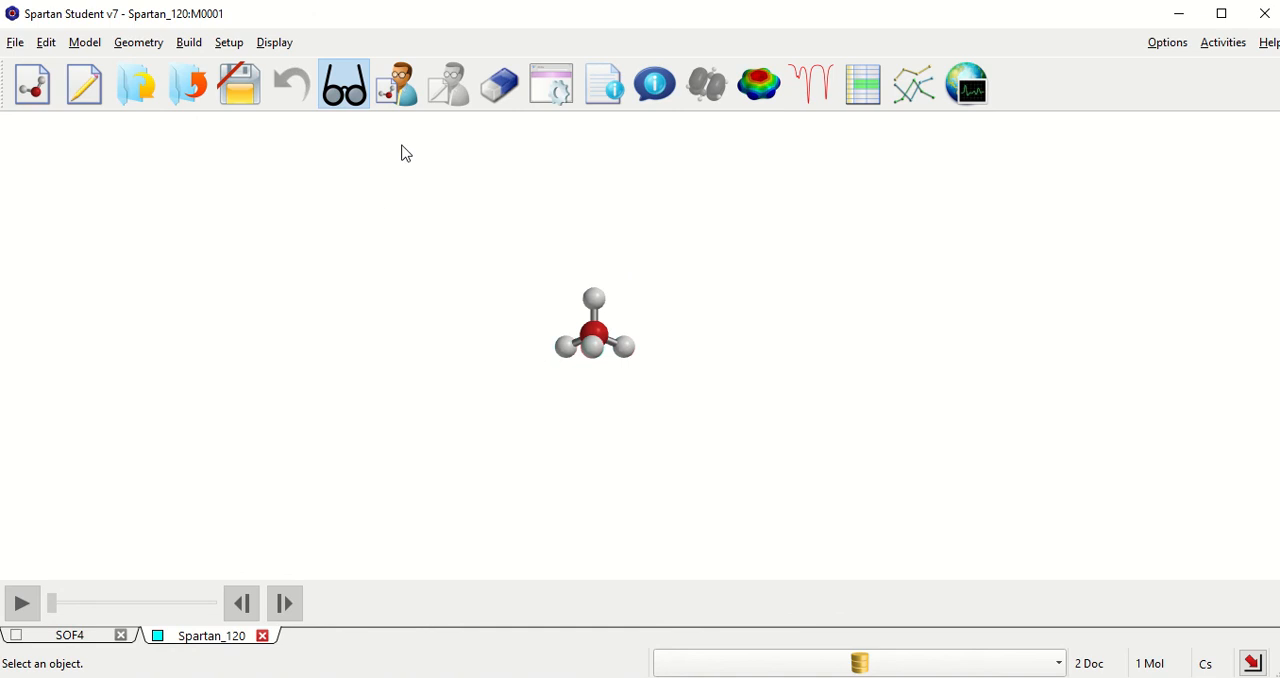
Step: Delete the upward and the front hydrogen from the tetrahedral oxygen to make a bent water molecule
left_click(493, 90)
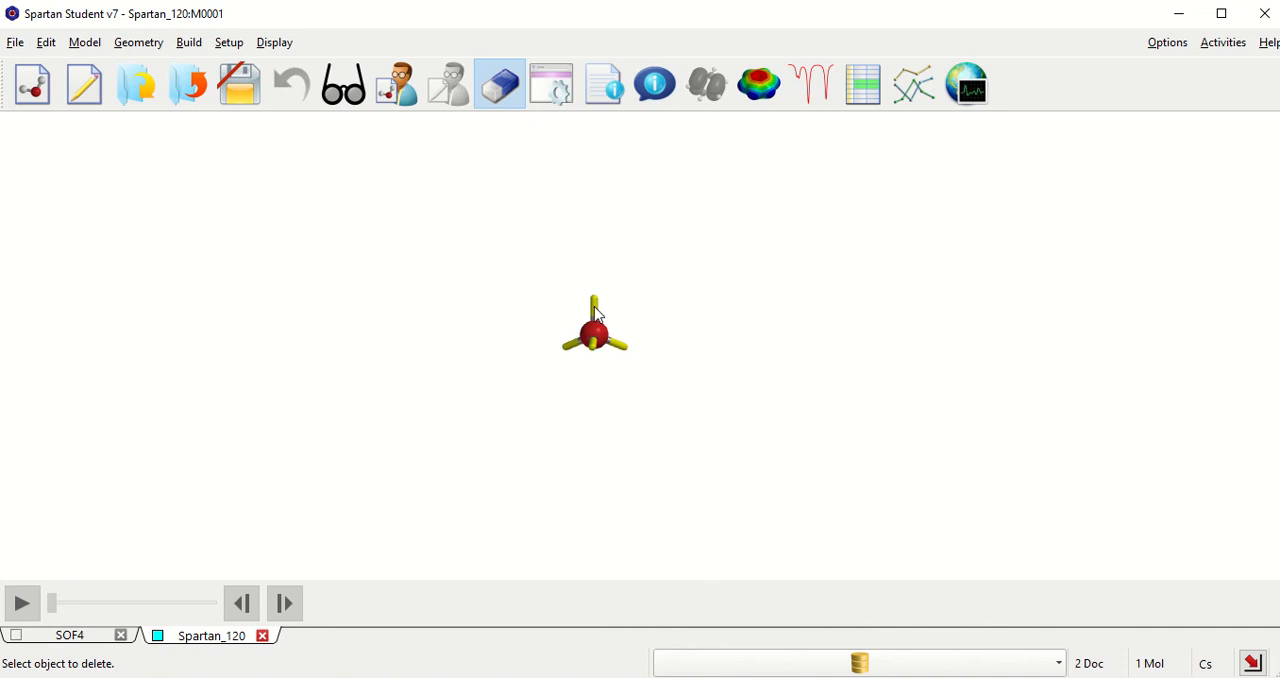
left_click(595, 314)
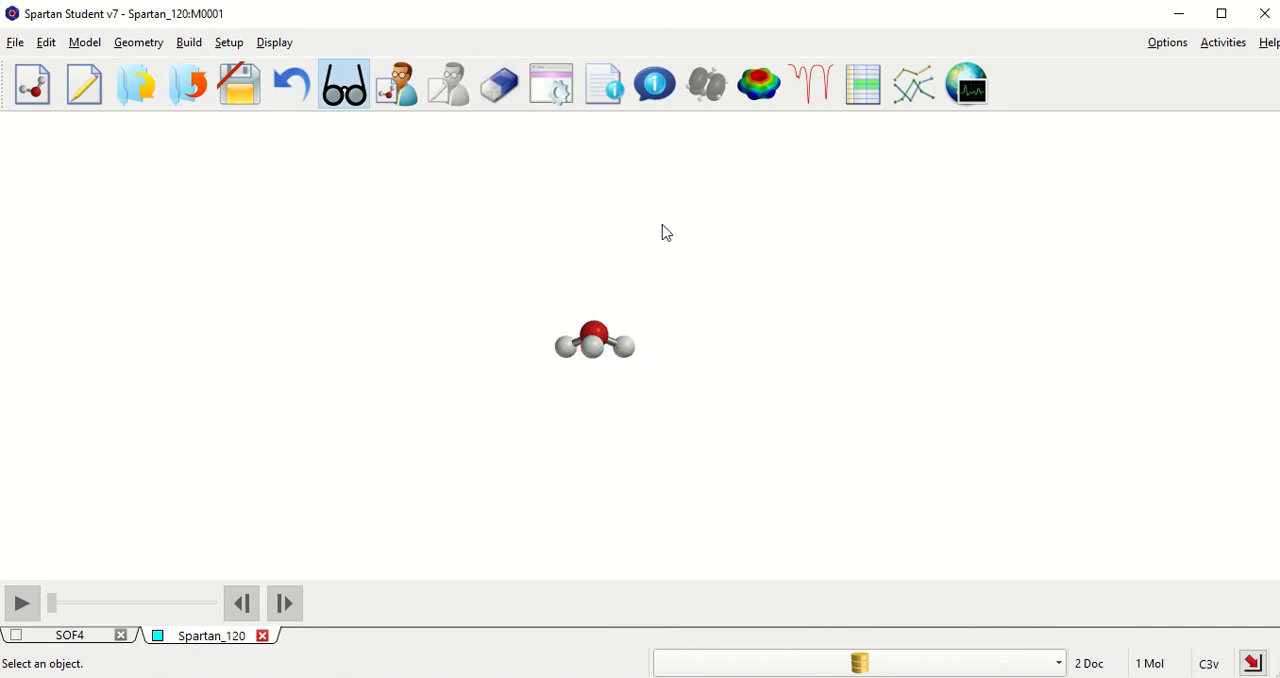
left_click(498, 88)
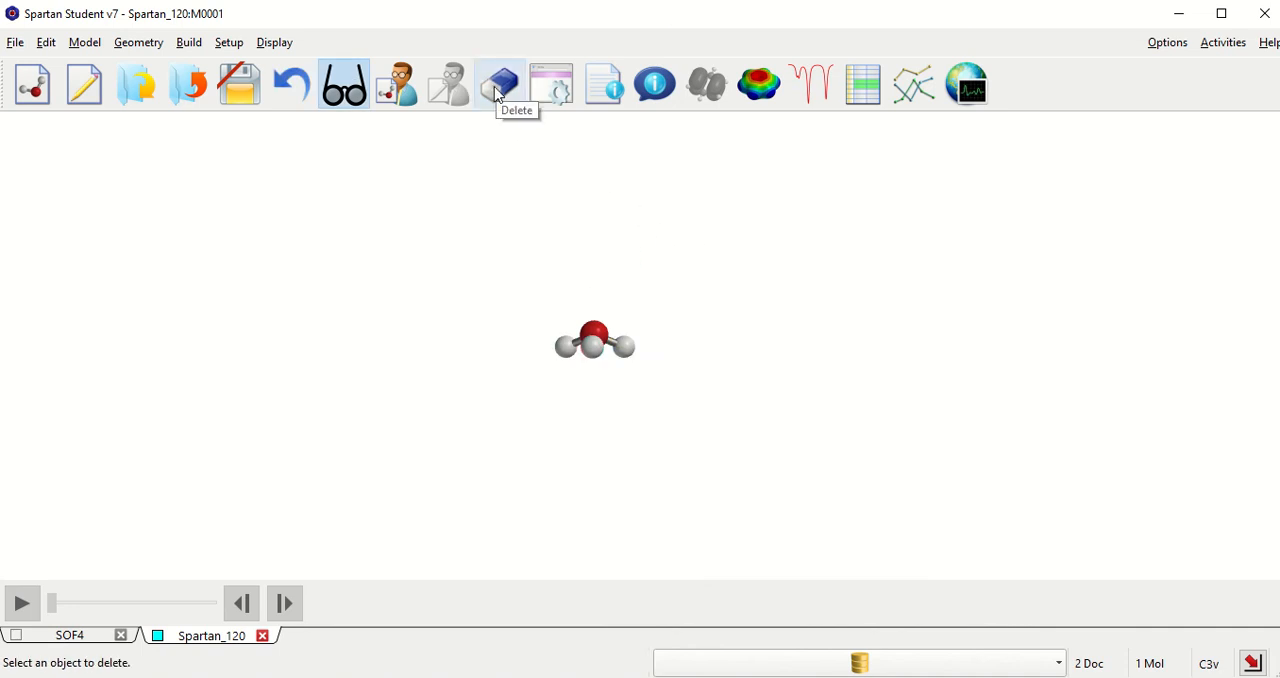
left_click(498, 90)
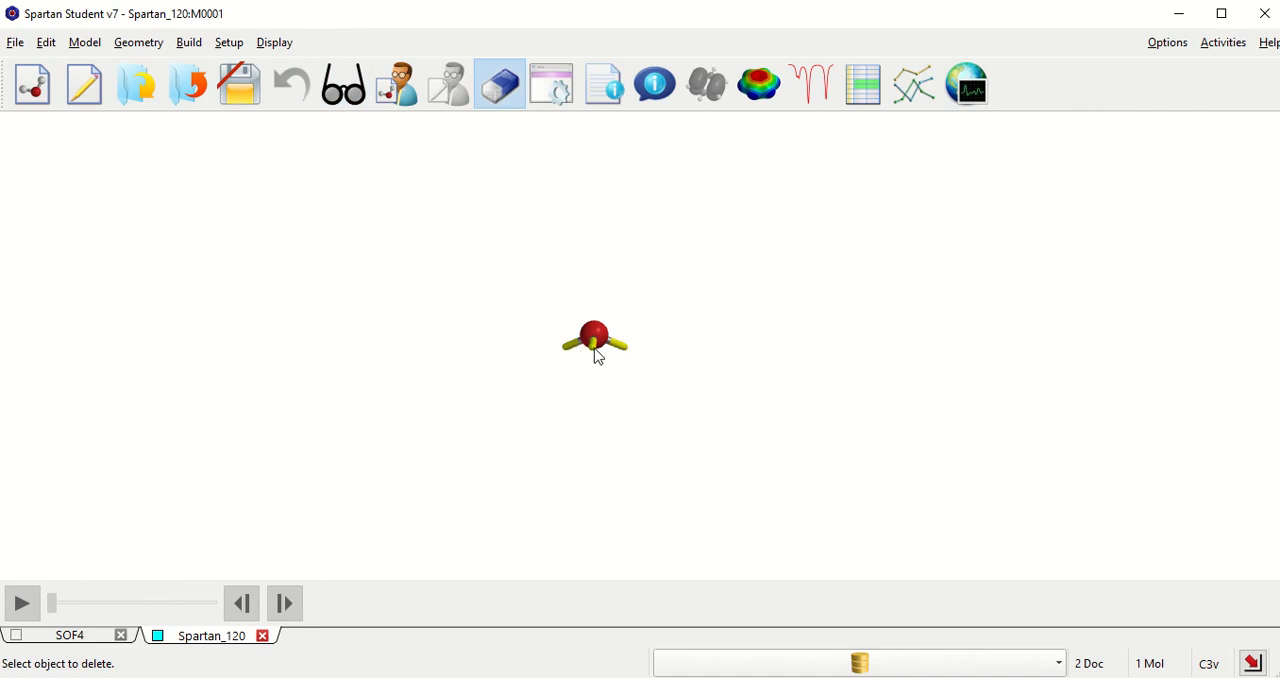
left_click(598, 350)
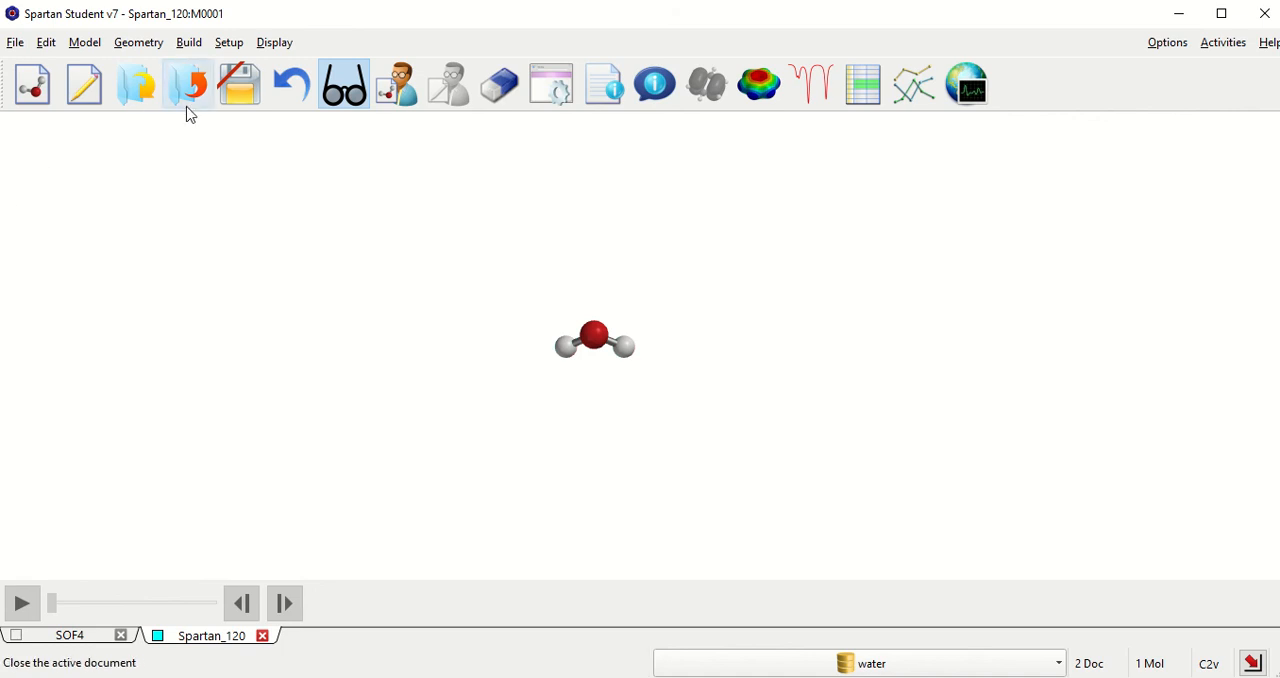
left_click(340, 97)
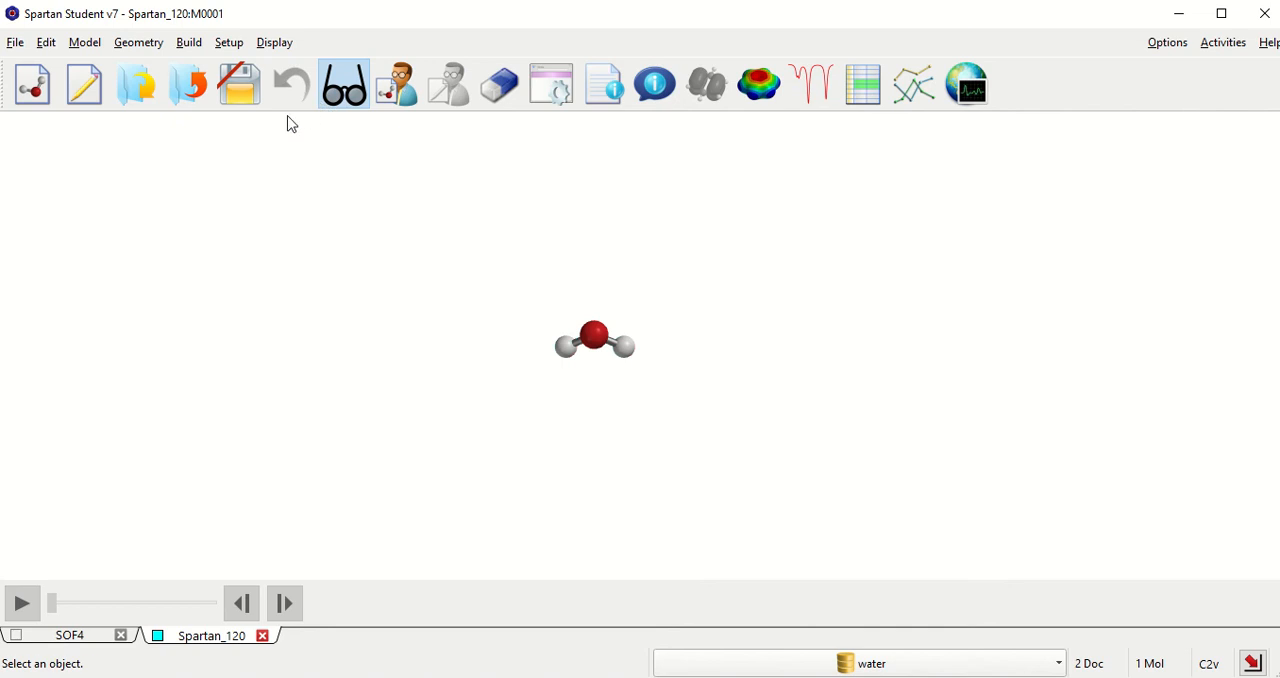
left_click(229, 44)
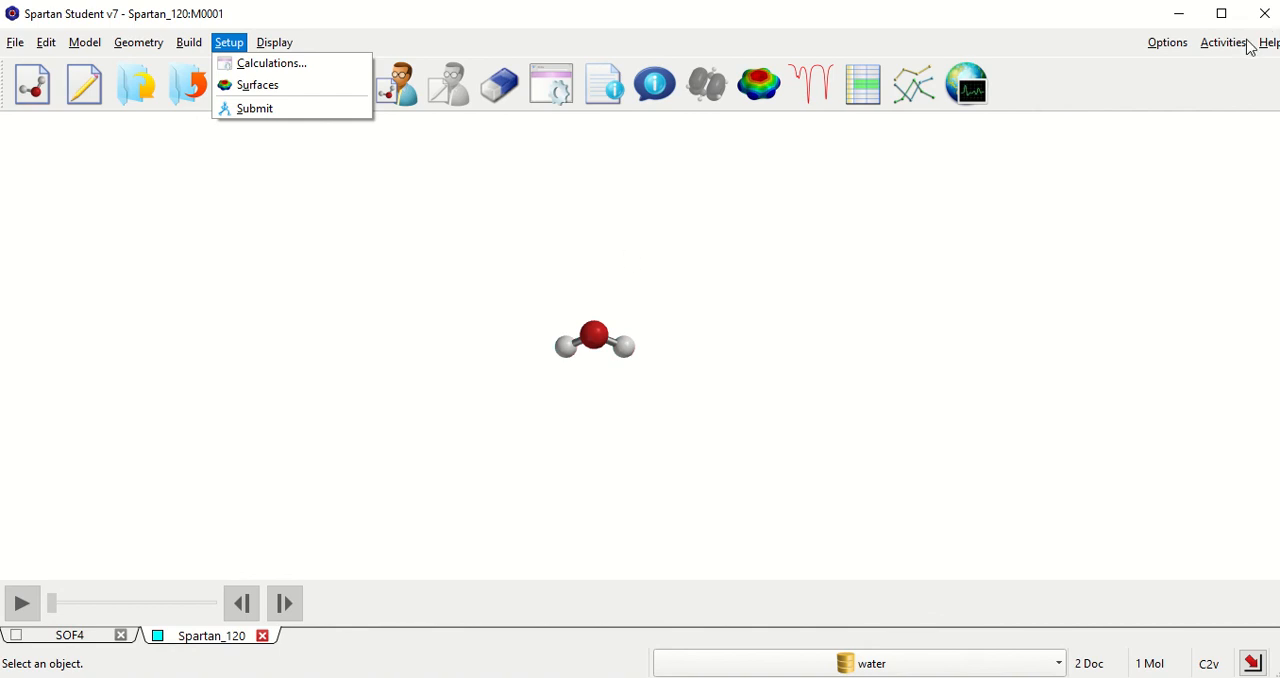
mouse_move(614, 5)
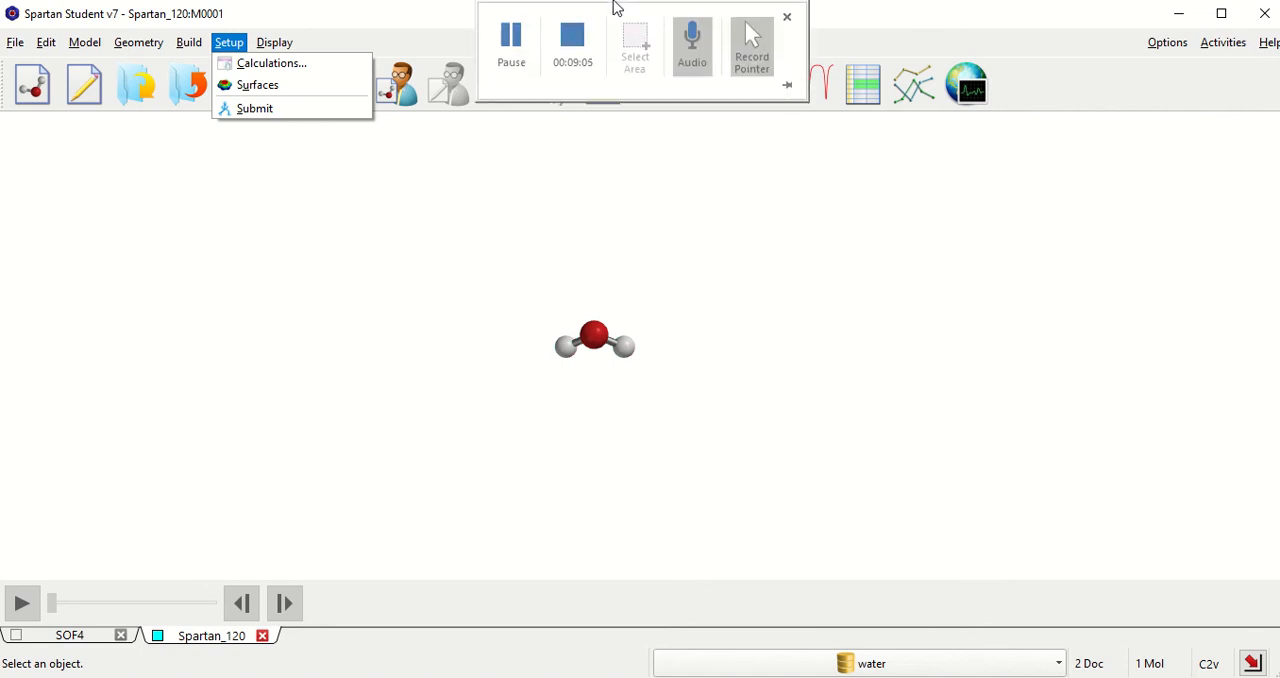